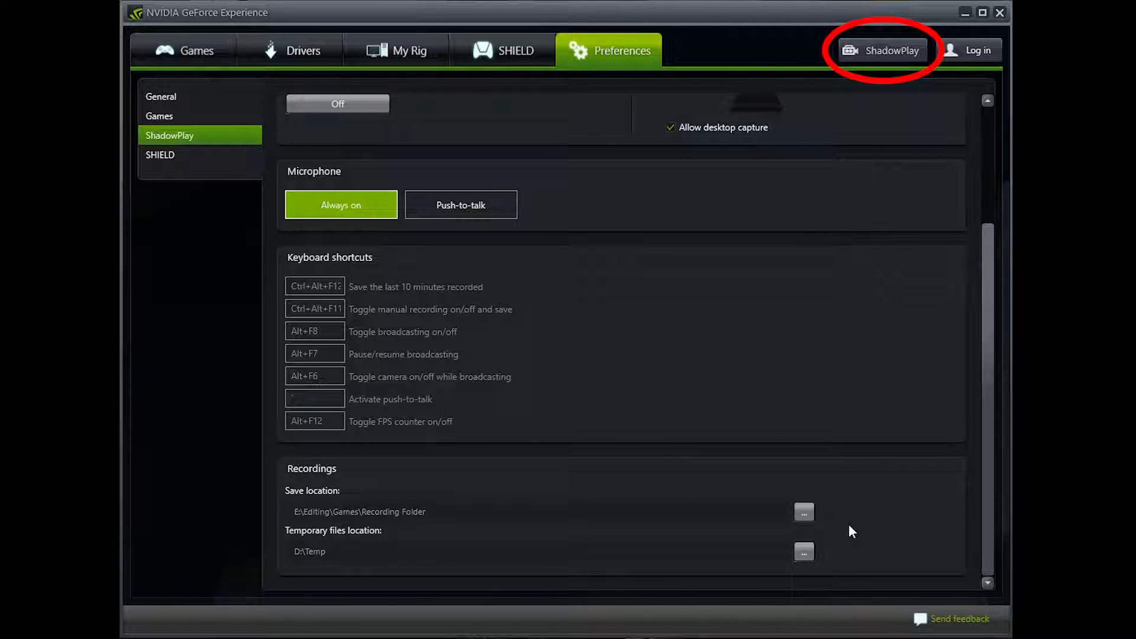
Open the ShadowPlay recorder and review its recording mode and shadow time options.
click(879, 47)
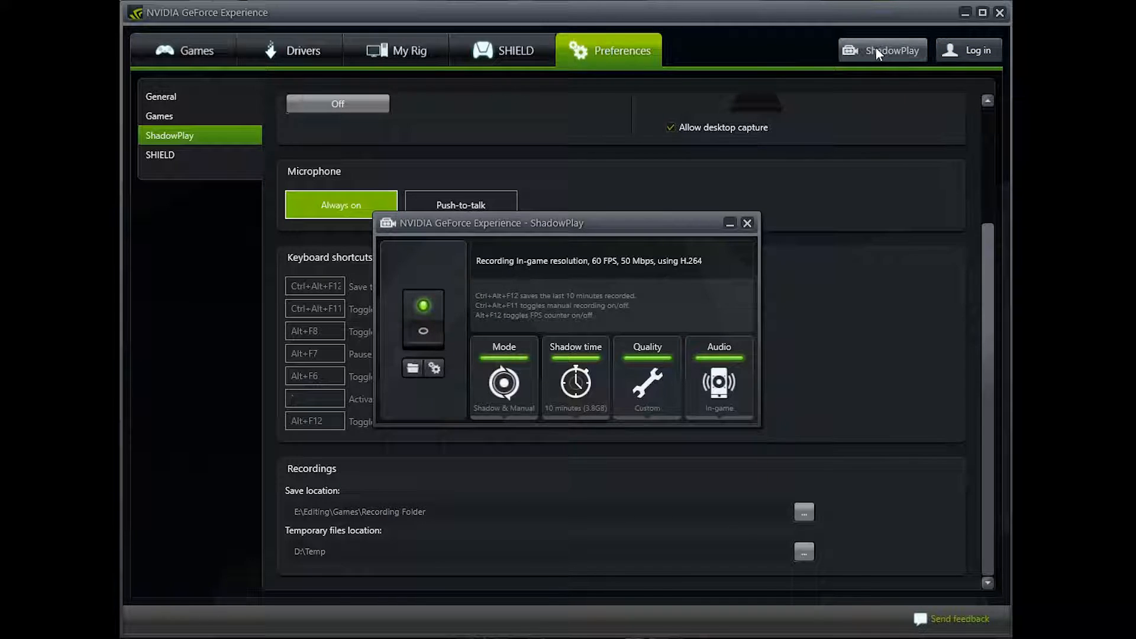
click(535, 388)
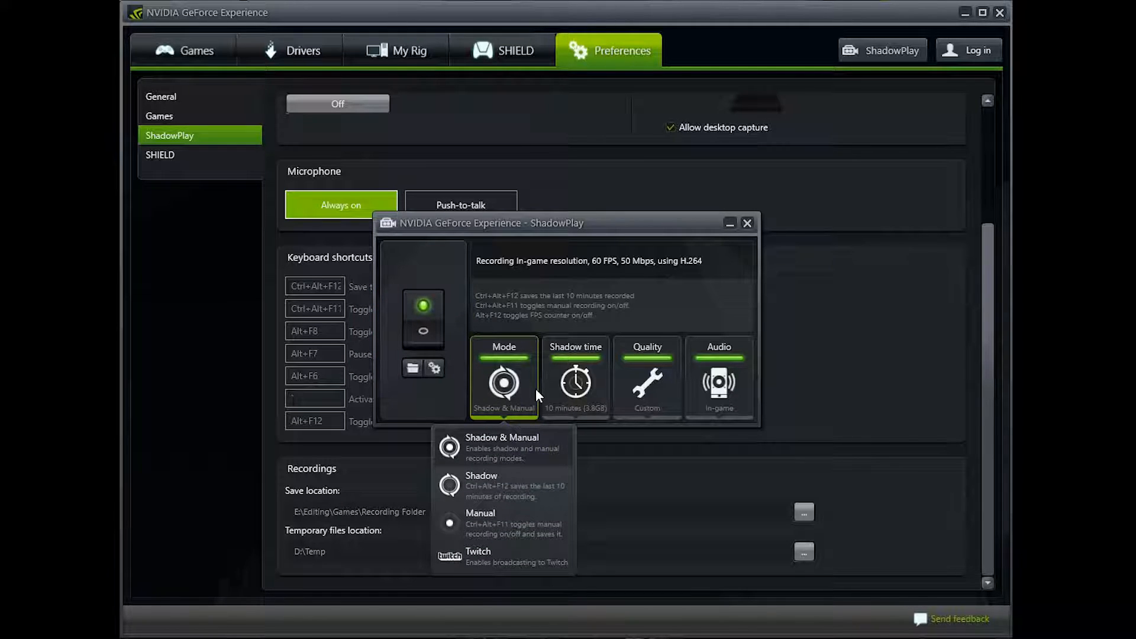
click(600, 384)
click(600, 384)
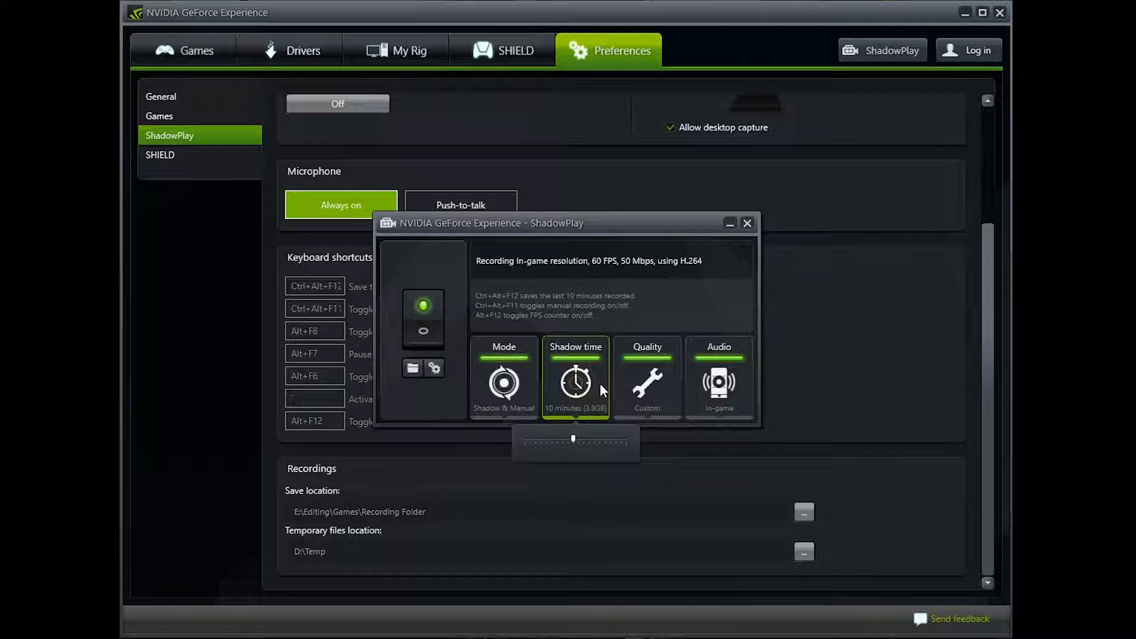
Review the resolution and frame rate choices of the custom recording quality, and the audio source options.
click(672, 382)
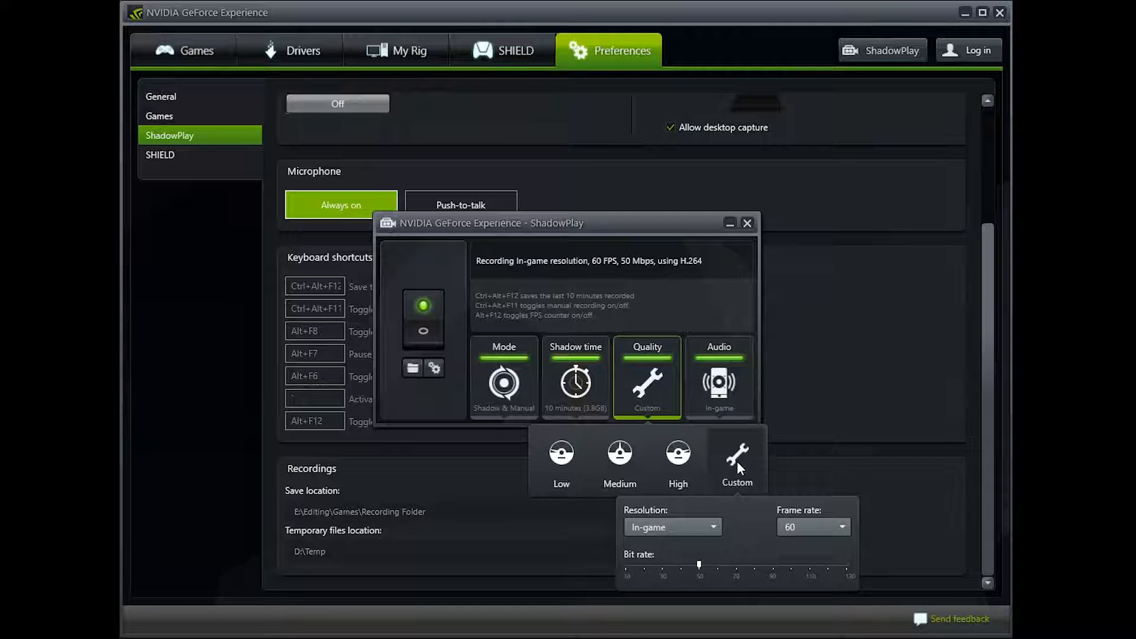
click(708, 523)
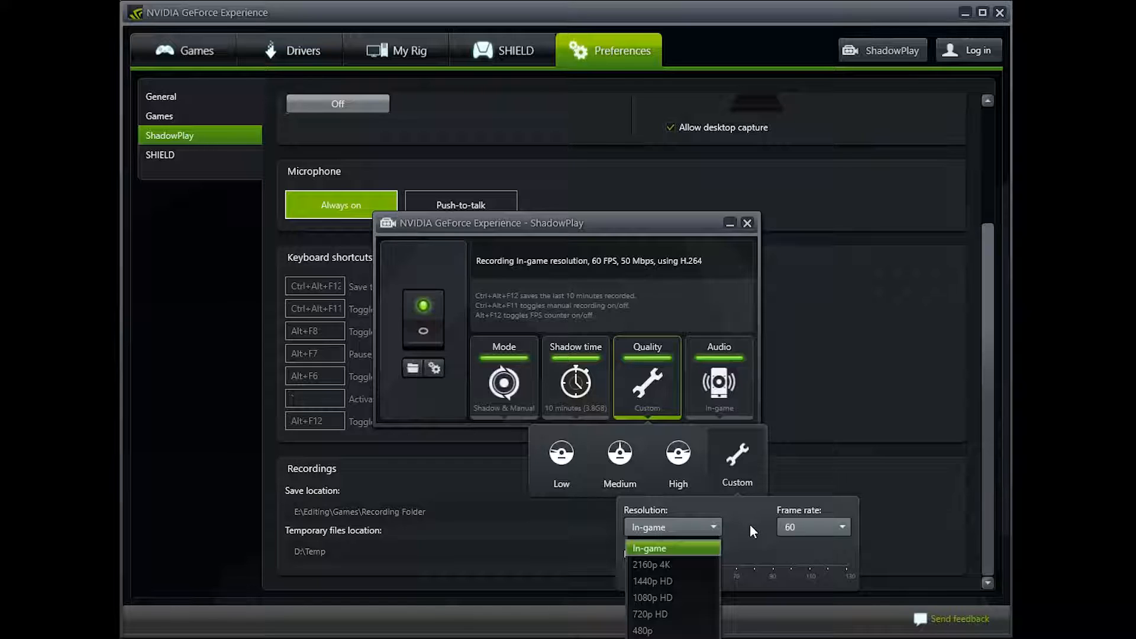
click(839, 527)
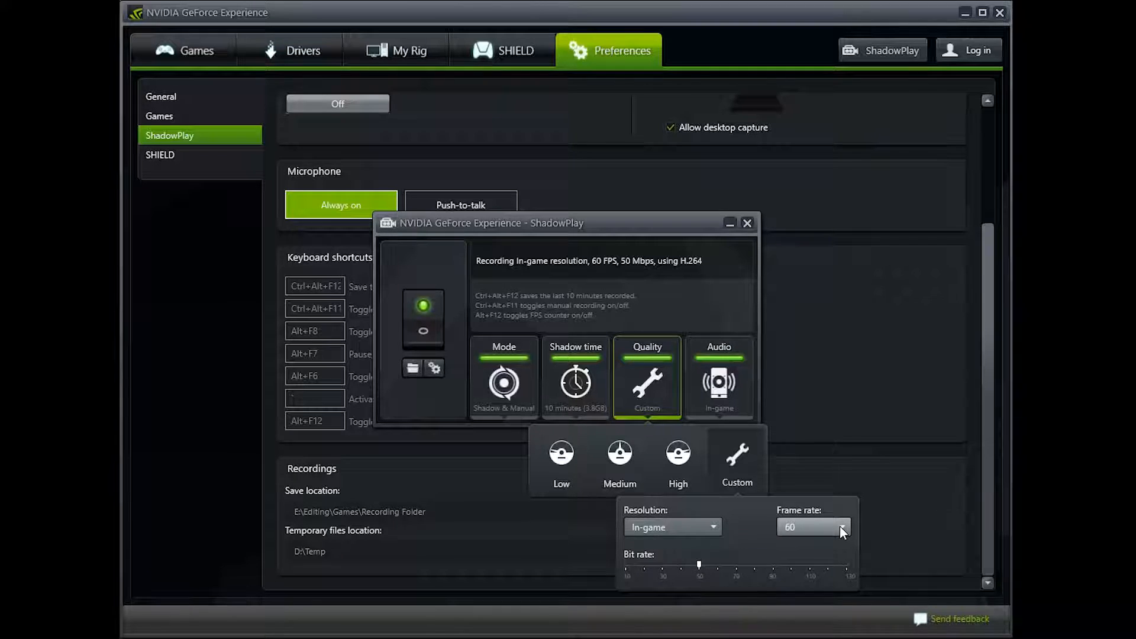
click(839, 526)
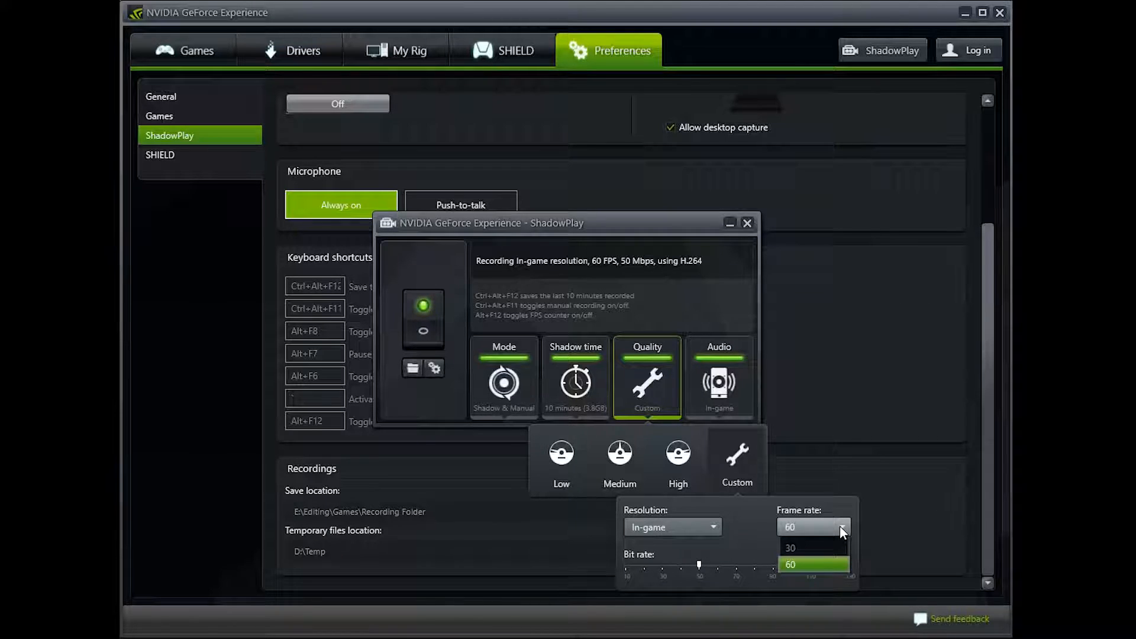
click(839, 527)
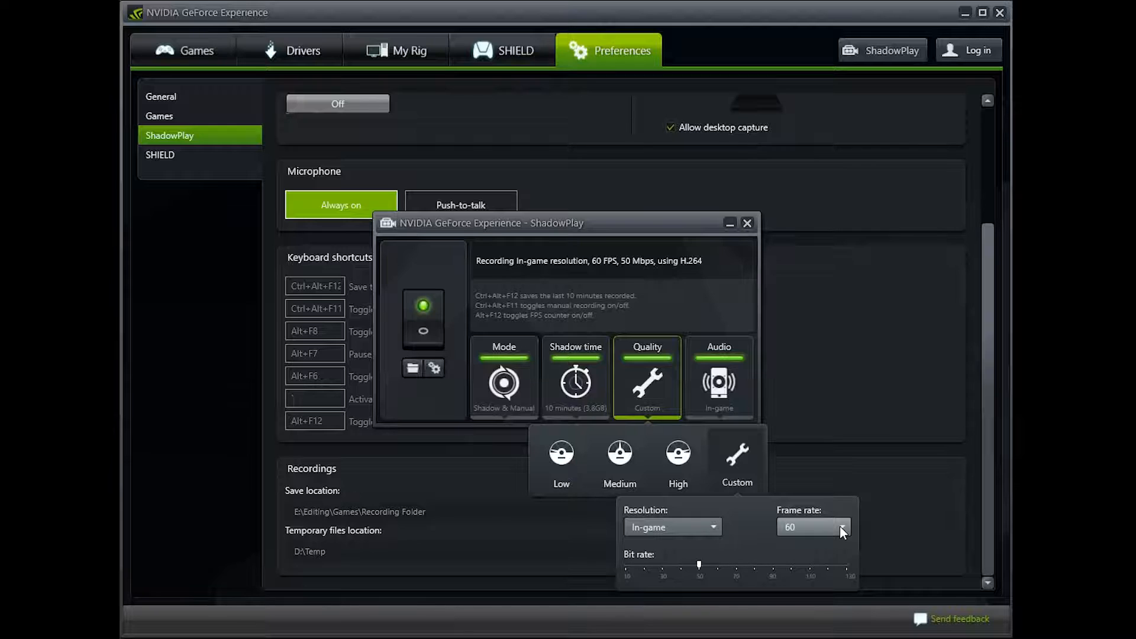
click(827, 509)
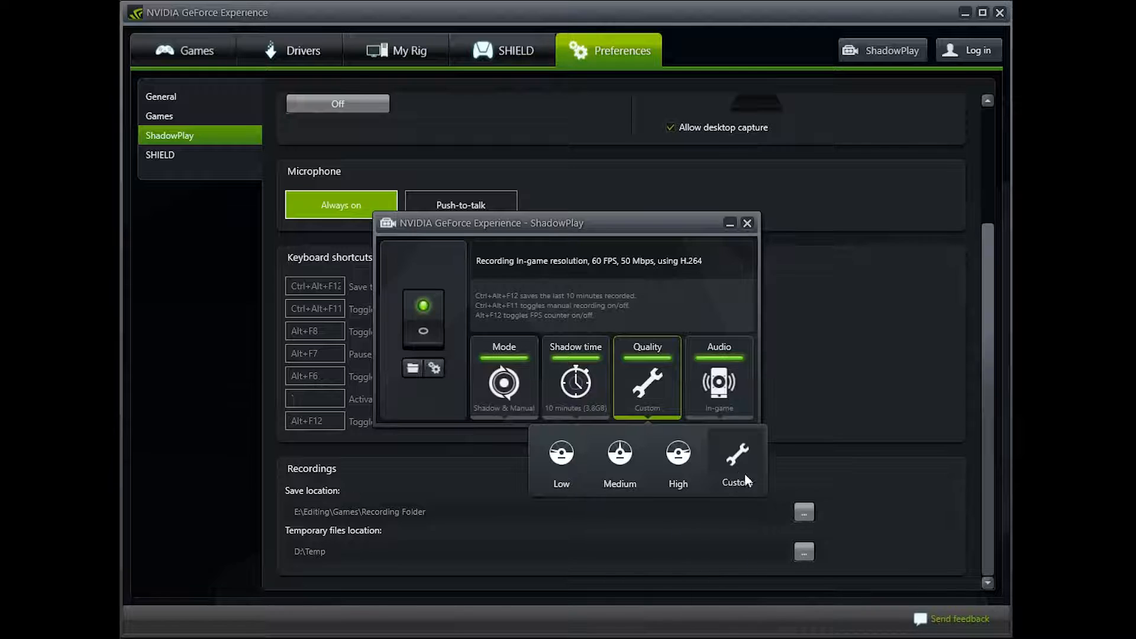
click(718, 403)
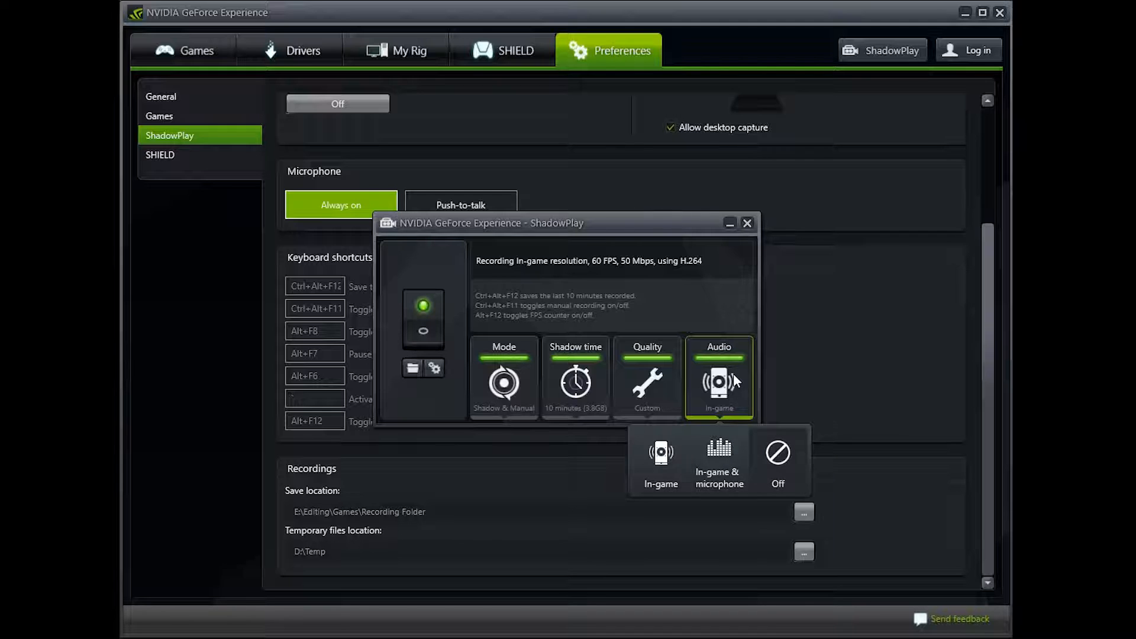
Review the camera, status indicator and FPS counter overlays in the ShadowPlay preferences, along with the remaining settings below them.
click(185, 135)
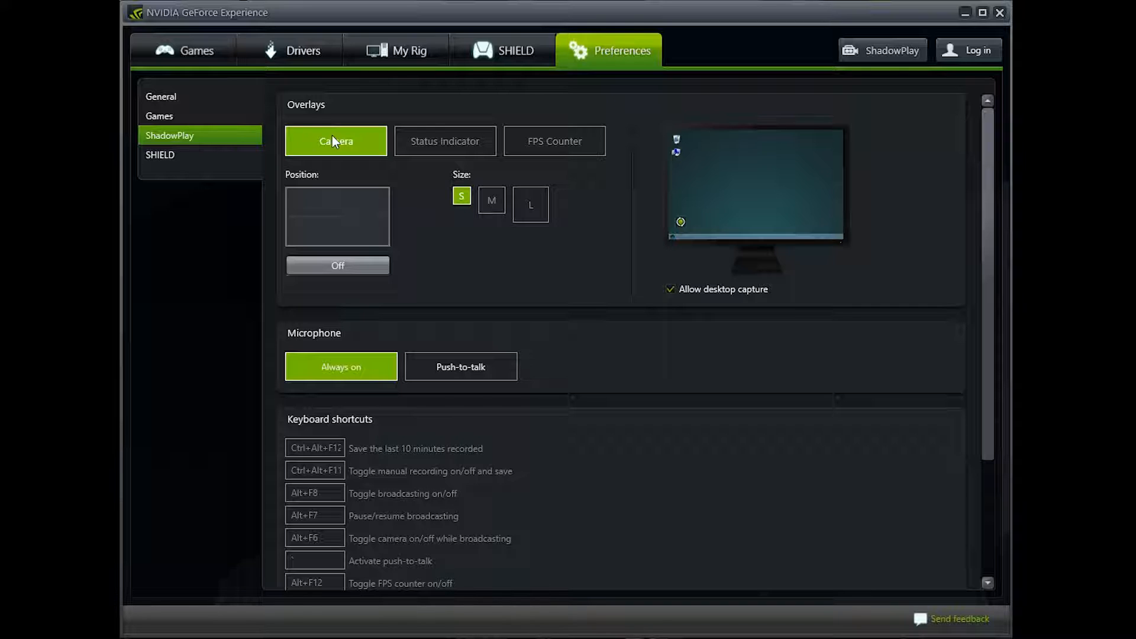
click(447, 143)
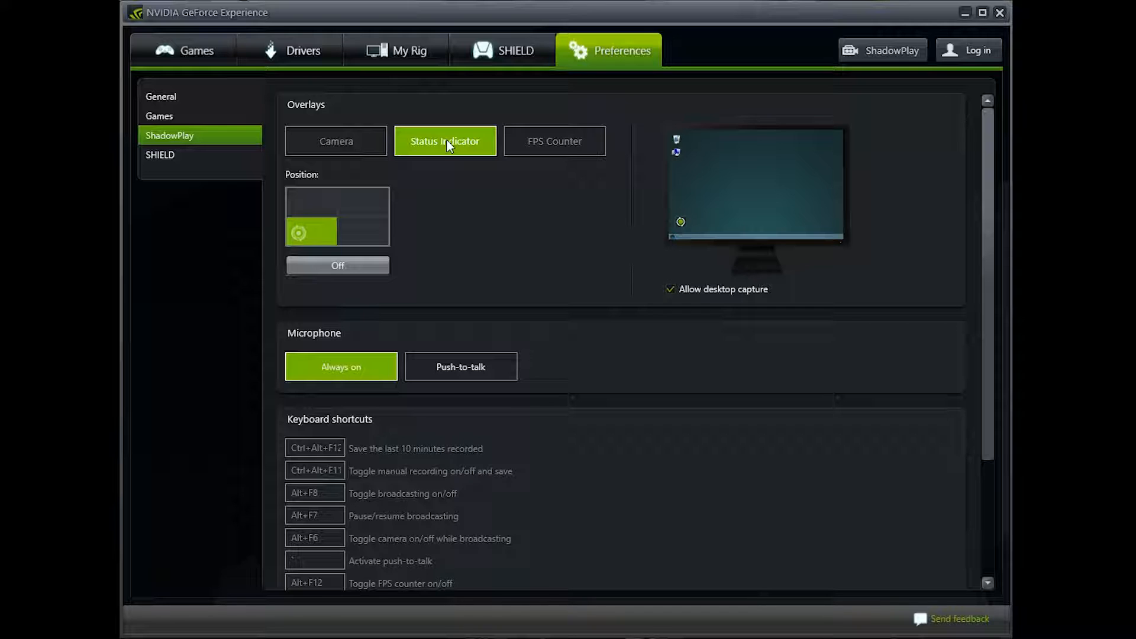
click(560, 145)
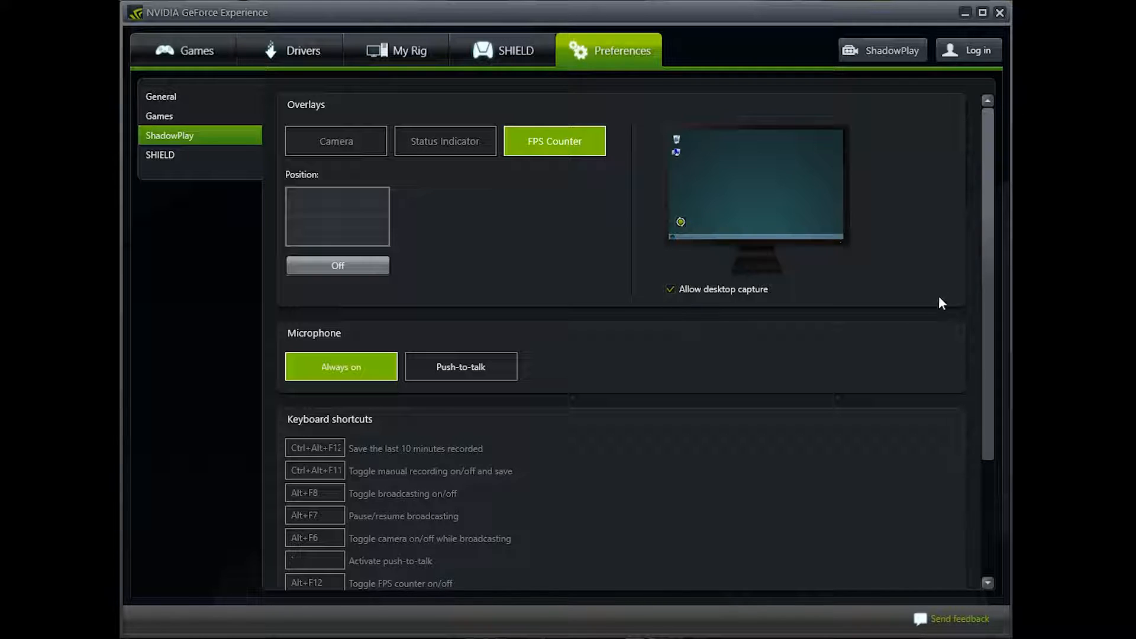
drag(992, 258, 999, 449)
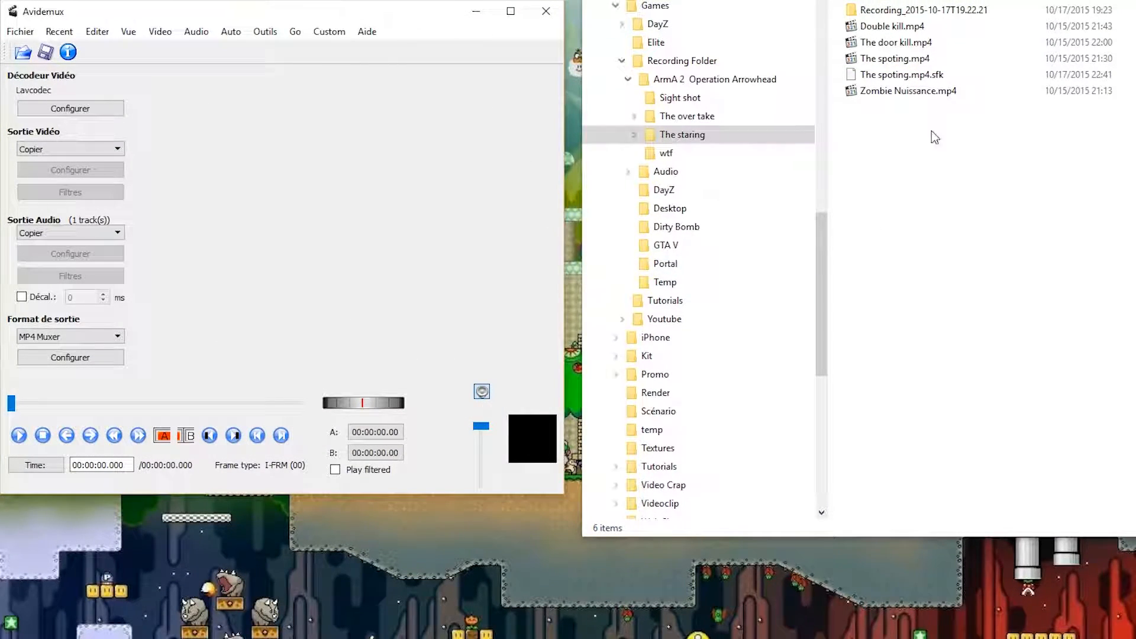
Switch to Avidemux and load The door kill.mp4 from The staring folder.
click(899, 28)
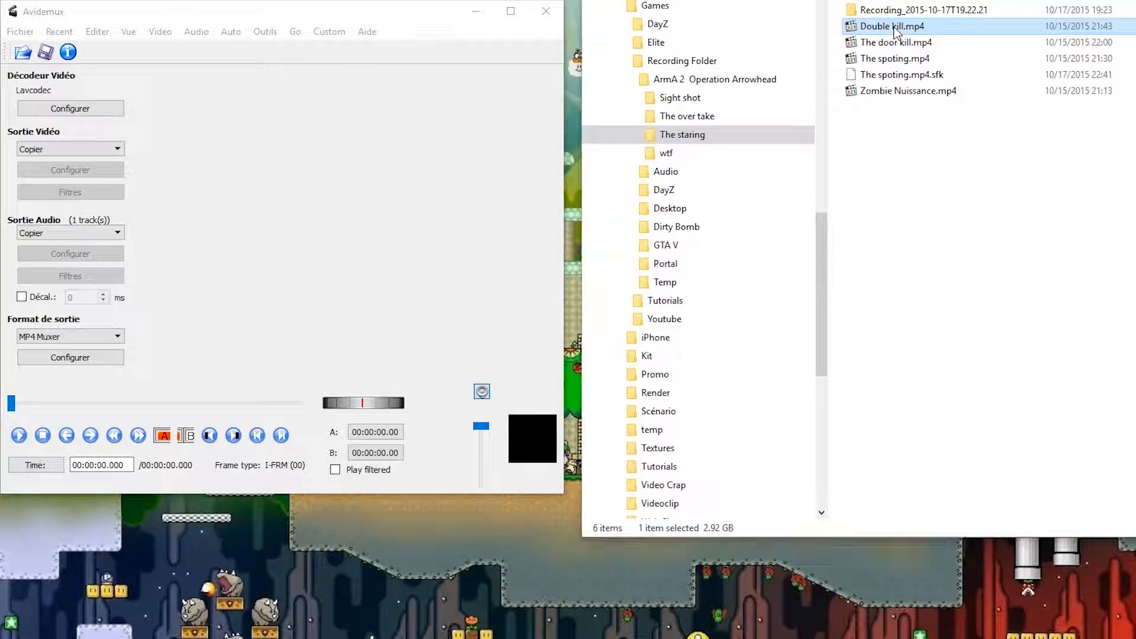
drag(898, 42, 250, 194)
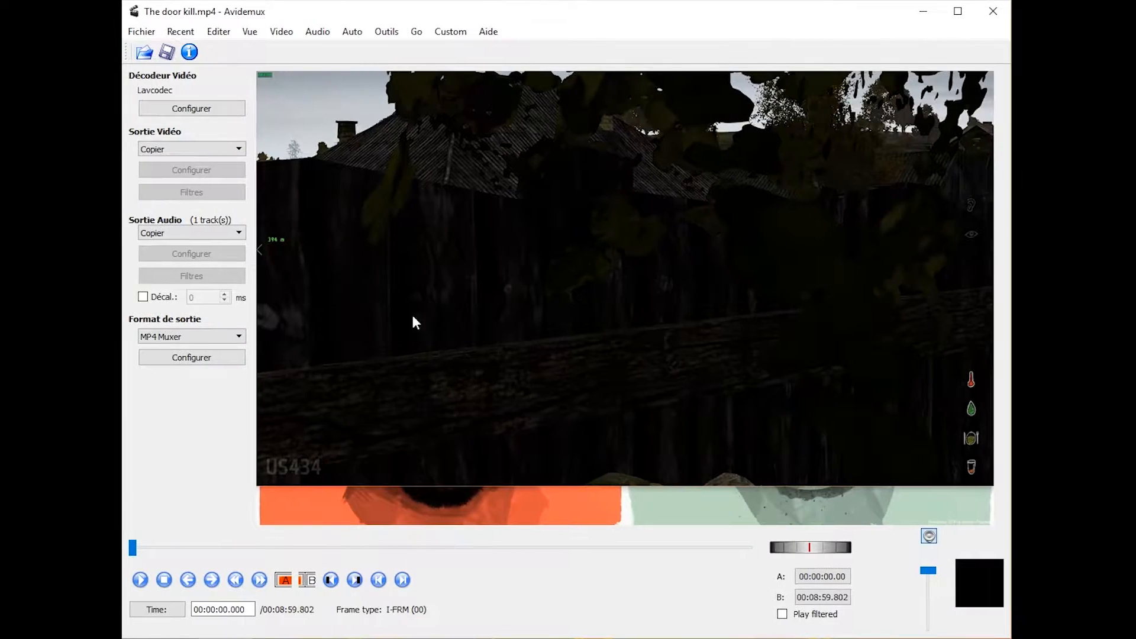
Mark the section from 00:07:07.885 to 00:07:40.878 with the A and B markers and cut it out of the video.
drag(133, 547, 662, 552)
drag(807, 553, 804, 555)
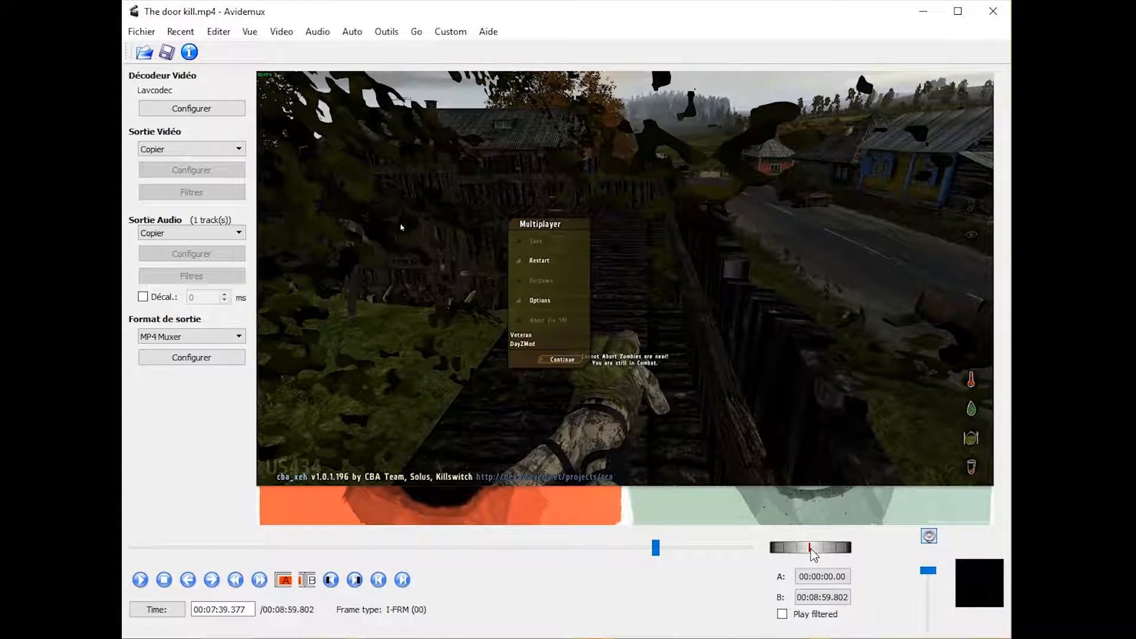
click(355, 580)
click(307, 579)
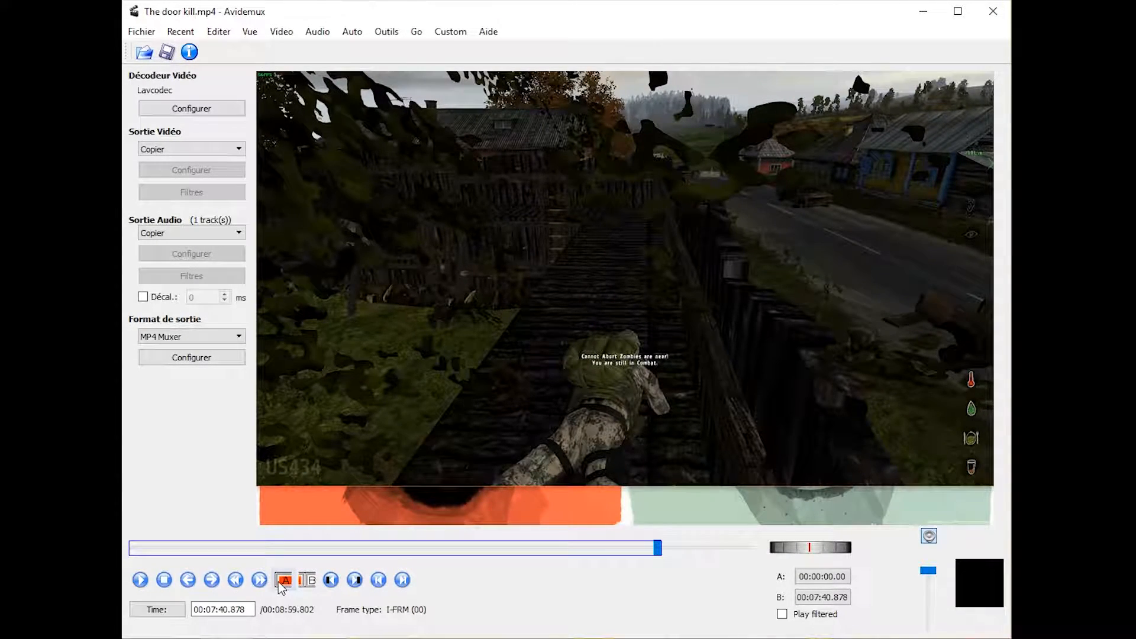
mouse_move(657, 548)
mouse_down()
mouse_move(619, 553)
mouse_move(637, 548)
mouse_up()
click(285, 580)
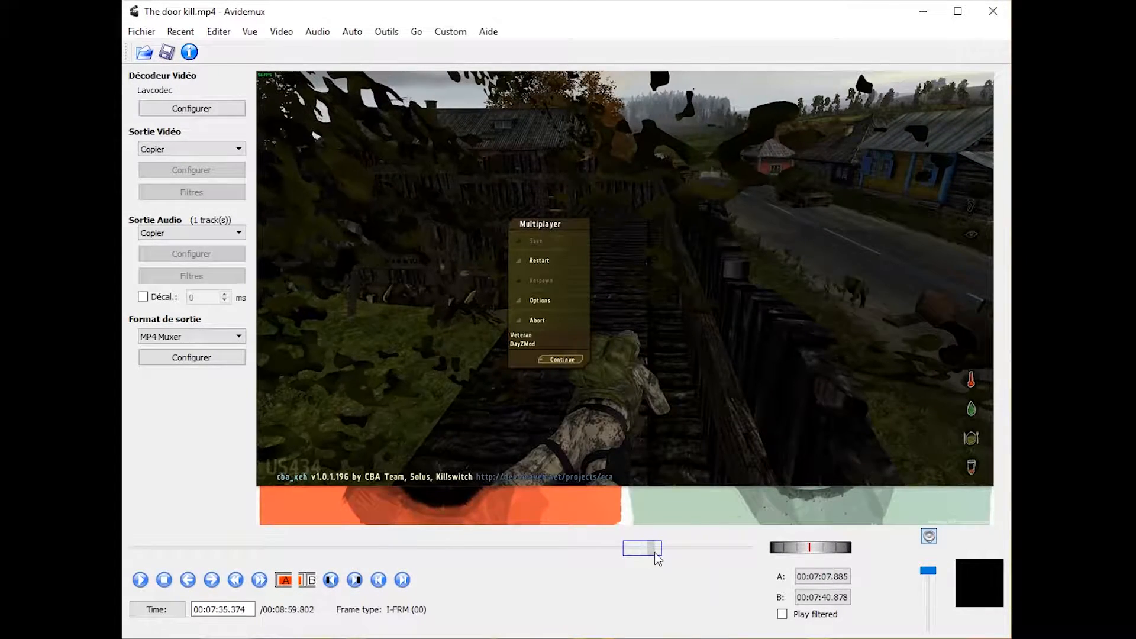
click(178, 31)
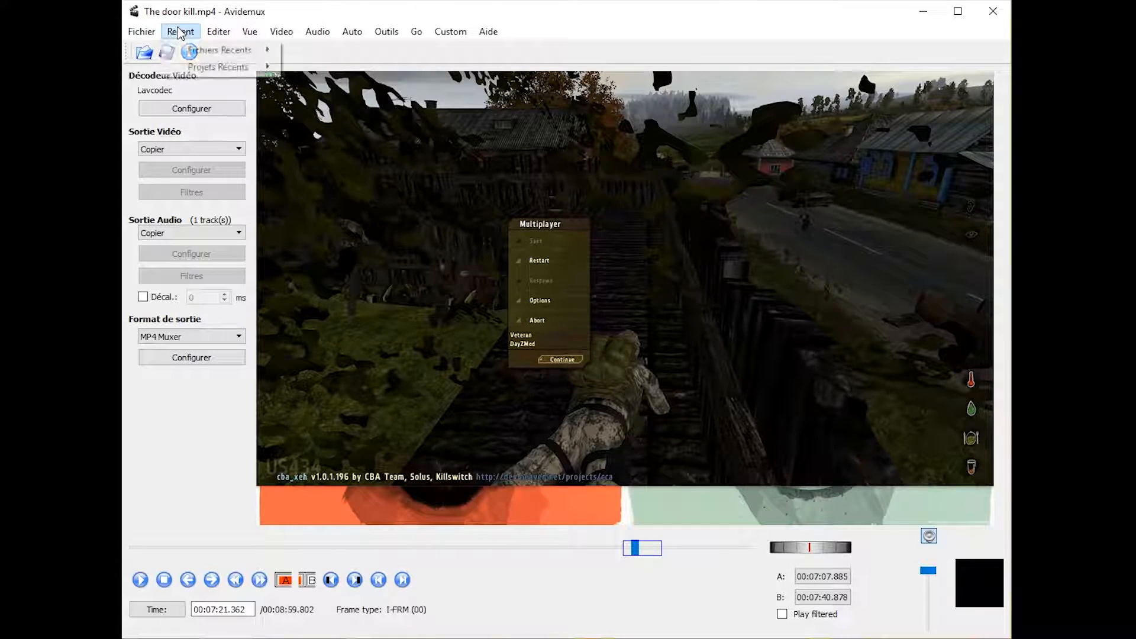
mouse_move(223, 33)
click(241, 135)
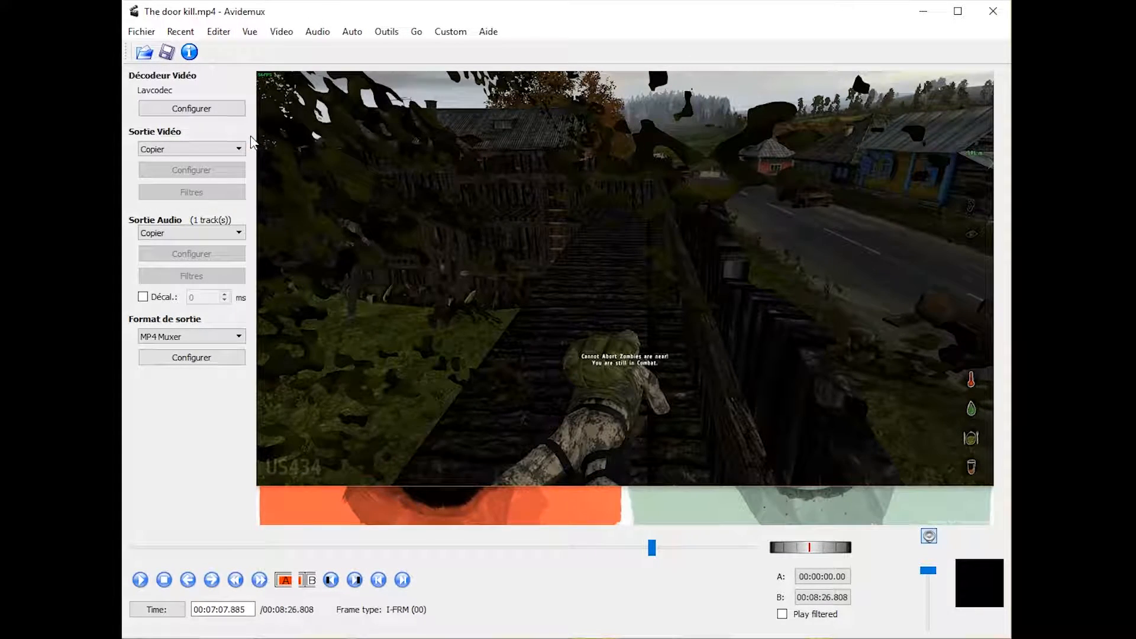
drag(651, 549, 620, 547)
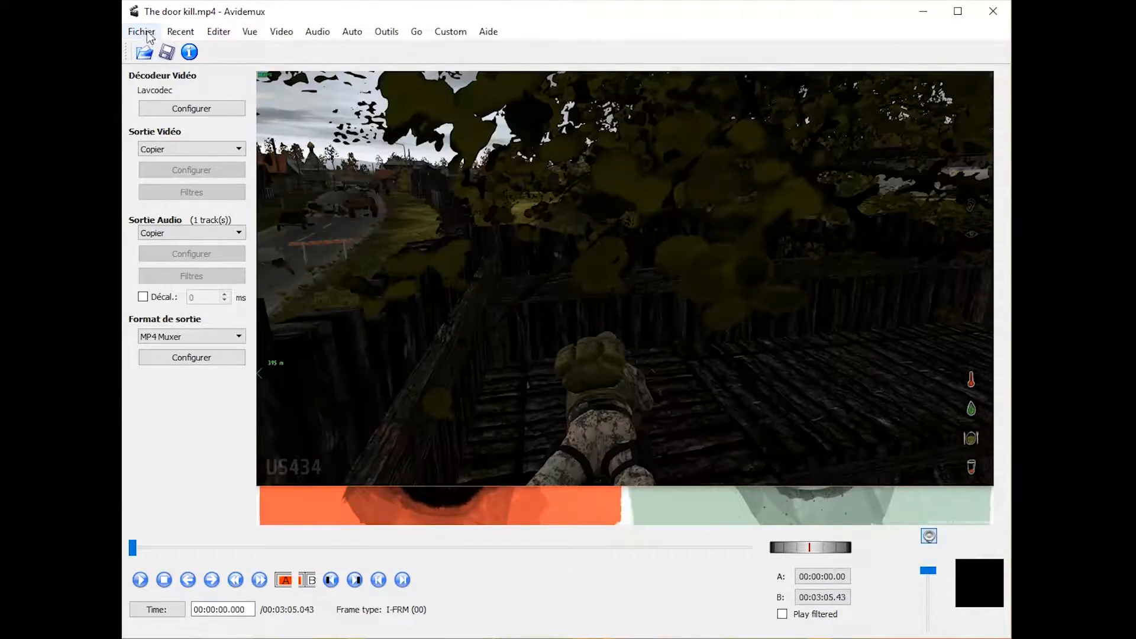
Save the trimmed video as Cut in the Tutorials folder, and choose MP4 Muxer as the output format.
click(167, 54)
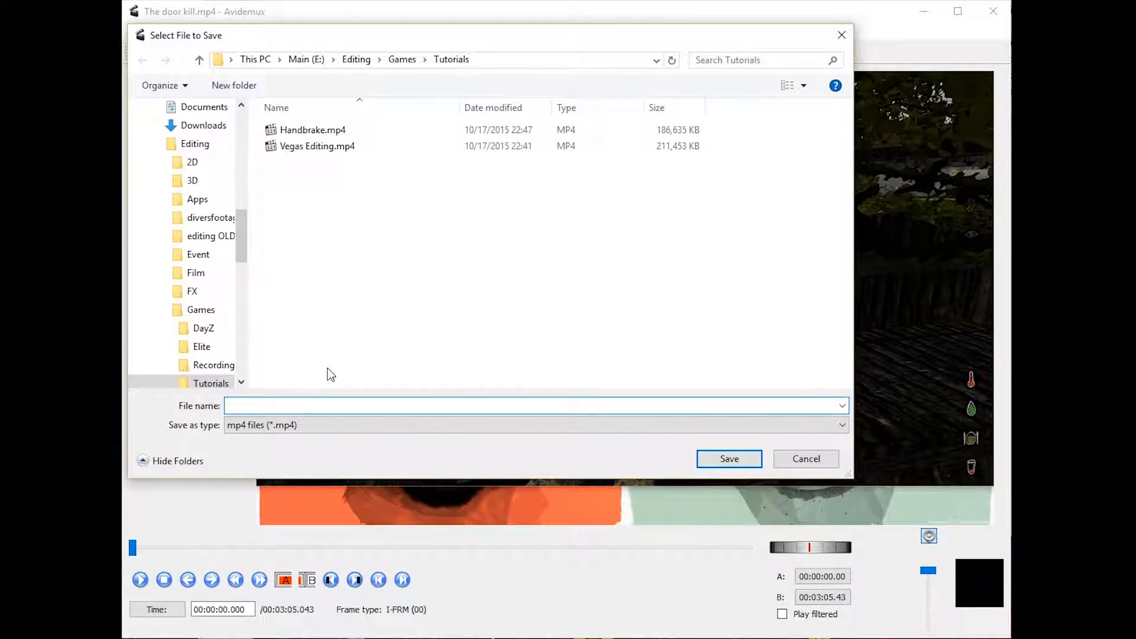
text(Cut)
key(Return)
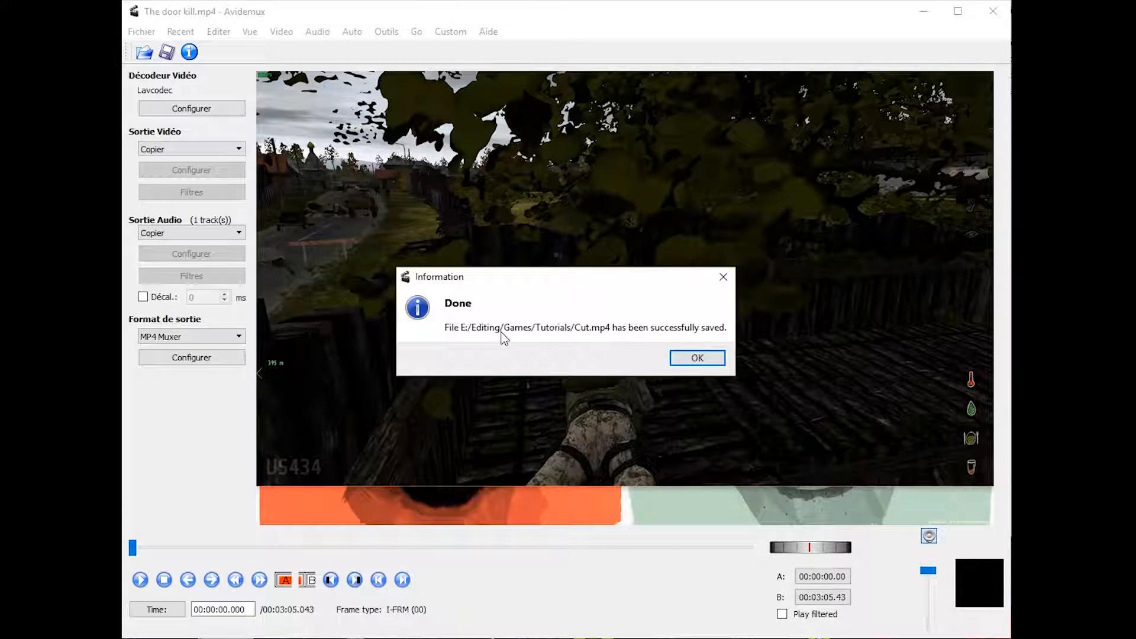
click(698, 359)
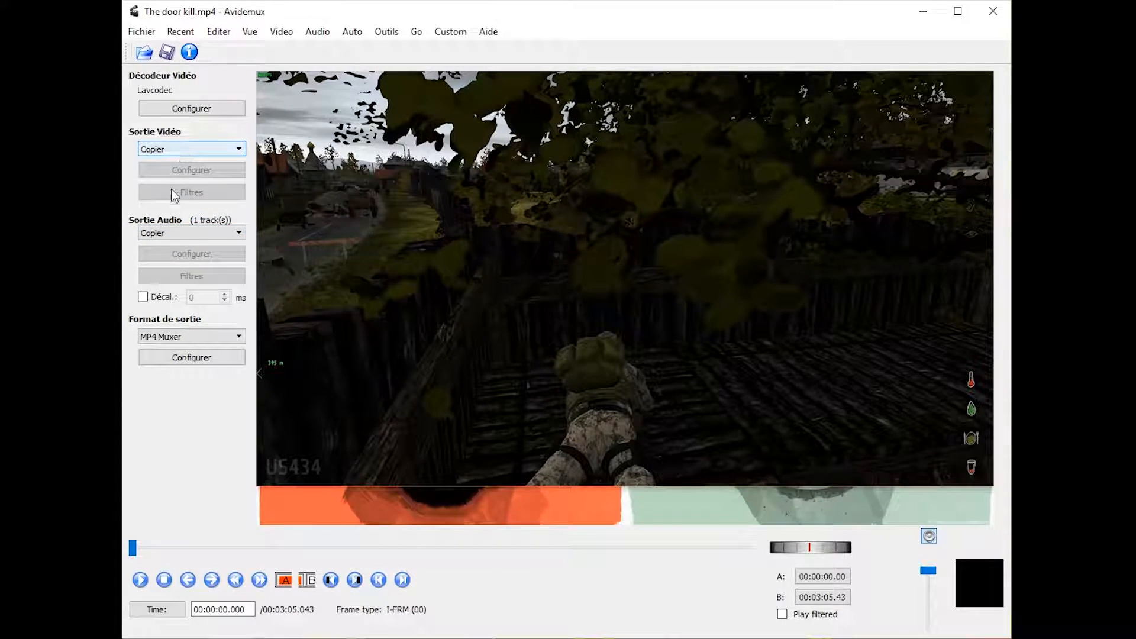
click(160, 337)
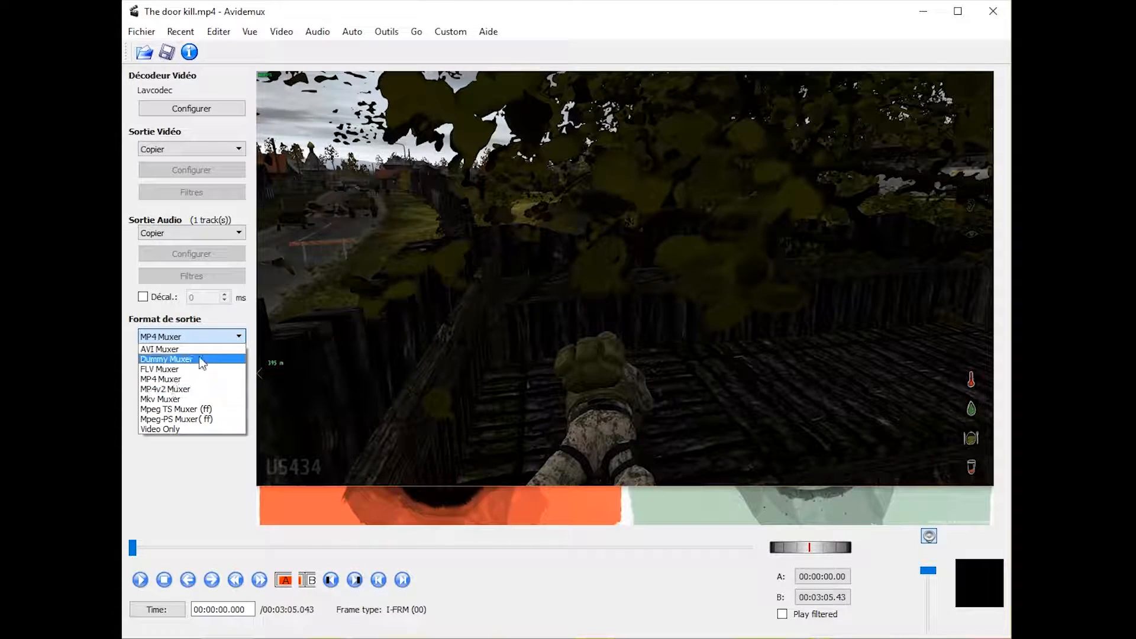
click(159, 377)
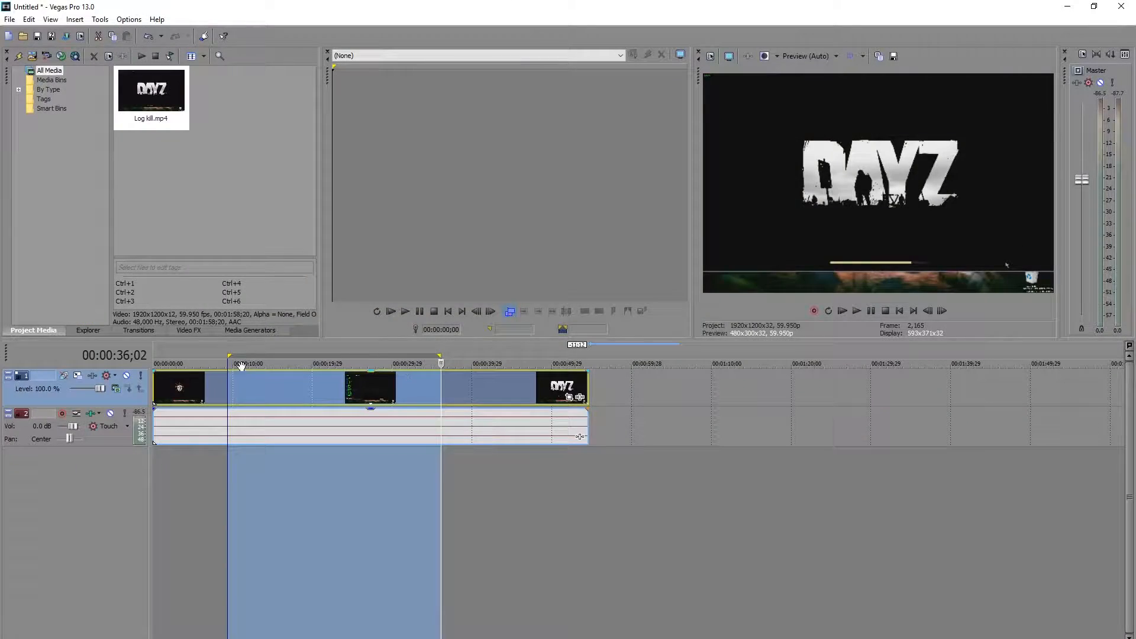
In Vegas Pro, extend the loop region toward the clip's start and bring up the video event's Disable Resample switch.
drag(225, 359, 173, 355)
click(243, 386)
right_click(441, 388)
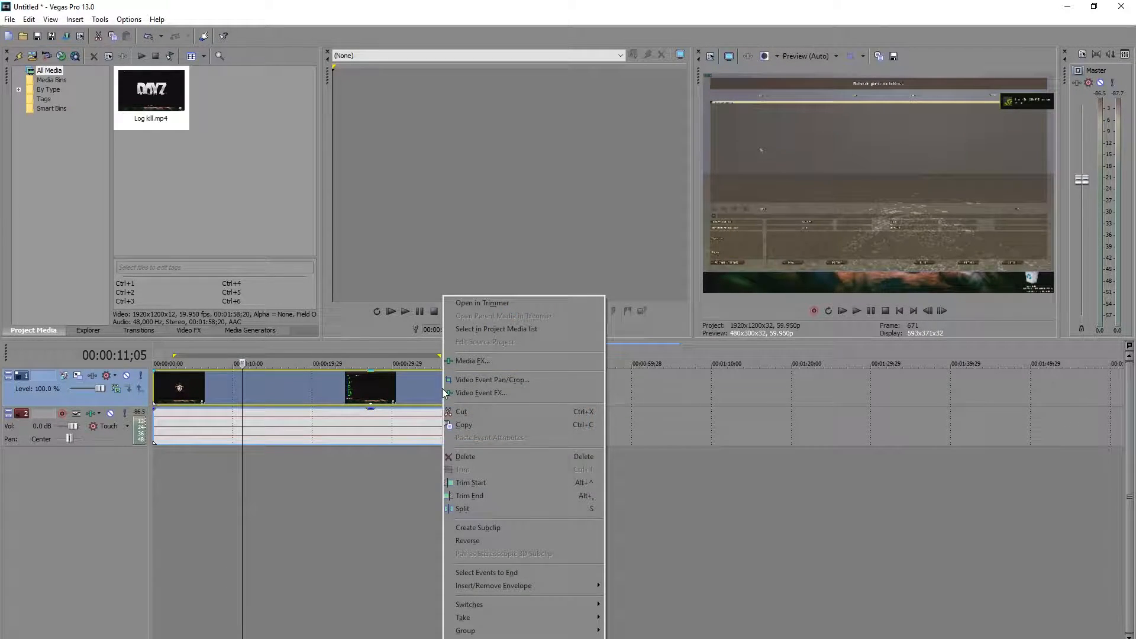
mouse_move(492, 601)
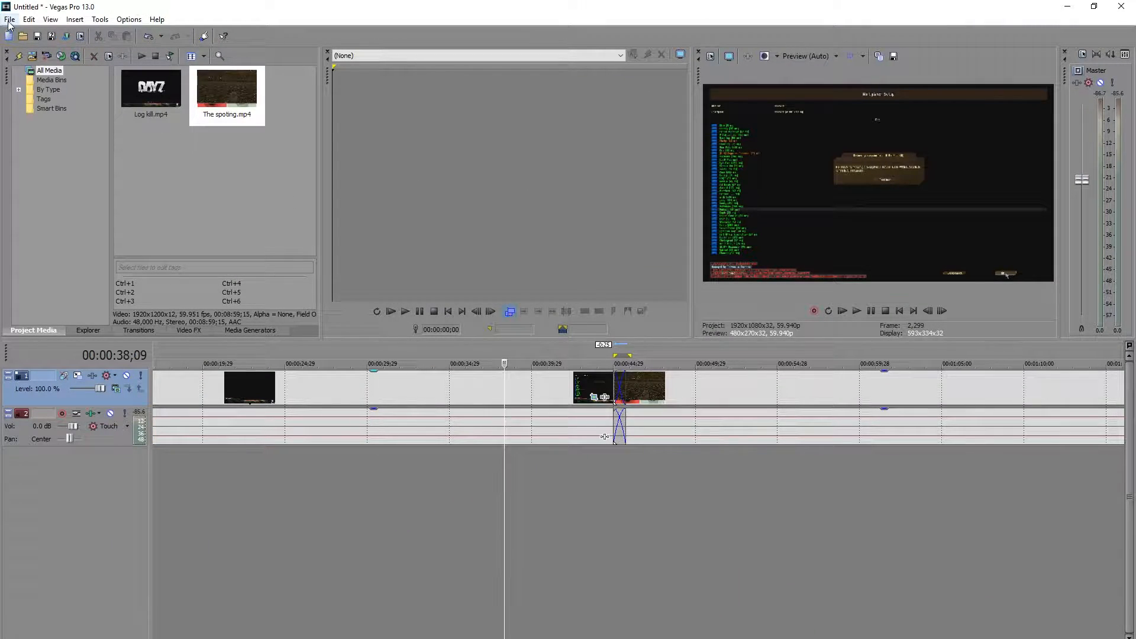
Open the Render As settings for the project and name the output file Render.
click(9, 20)
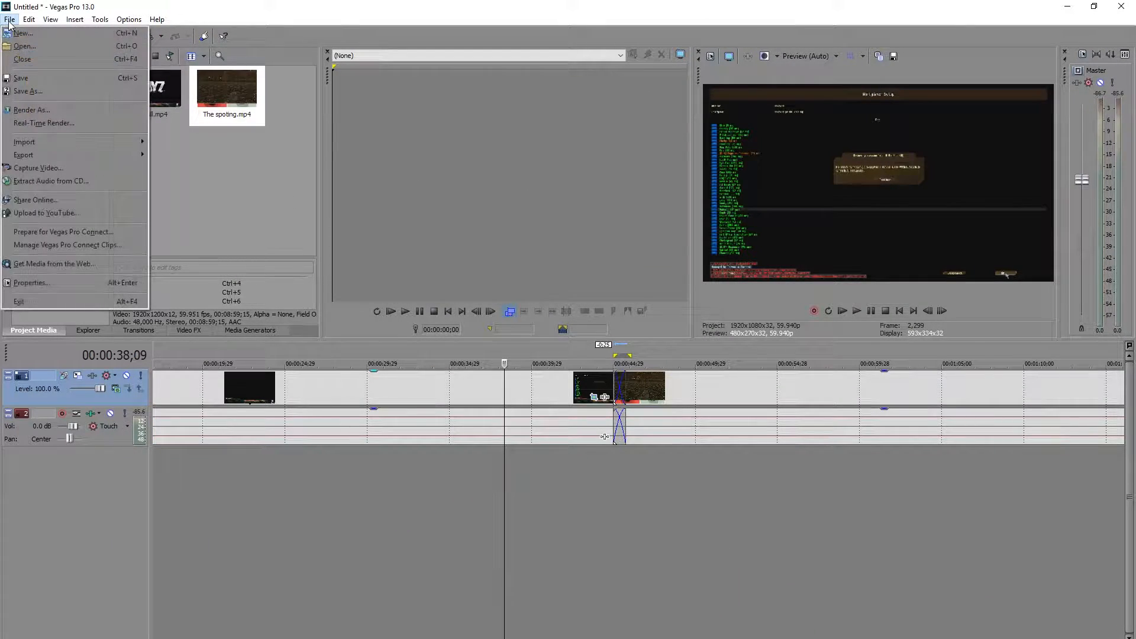
click(88, 110)
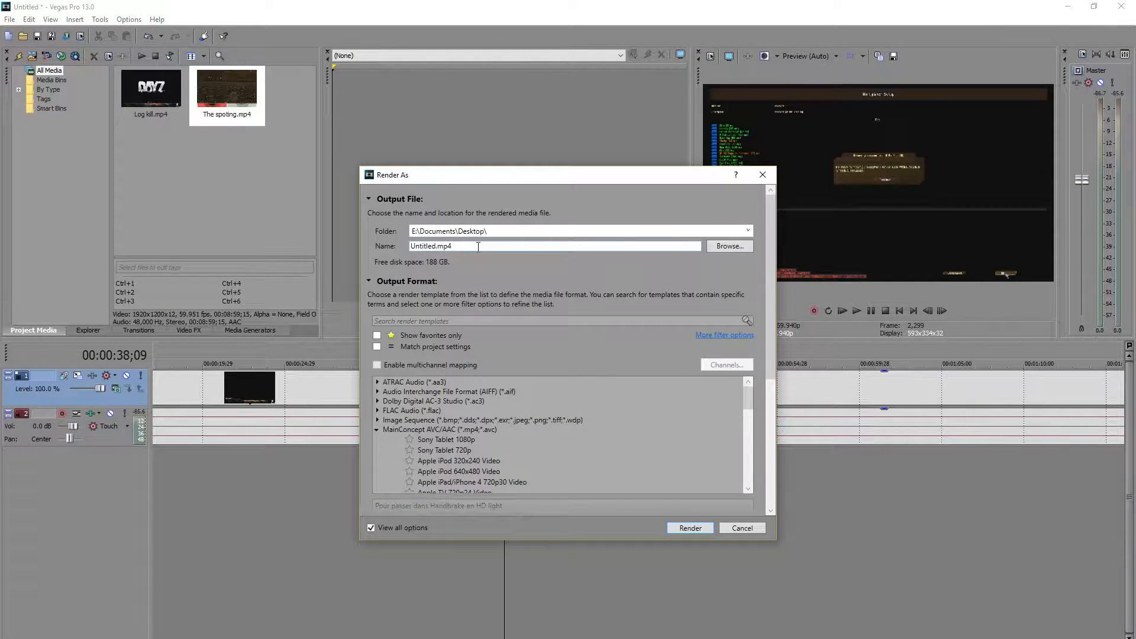
double_click(436, 246)
text(Render)
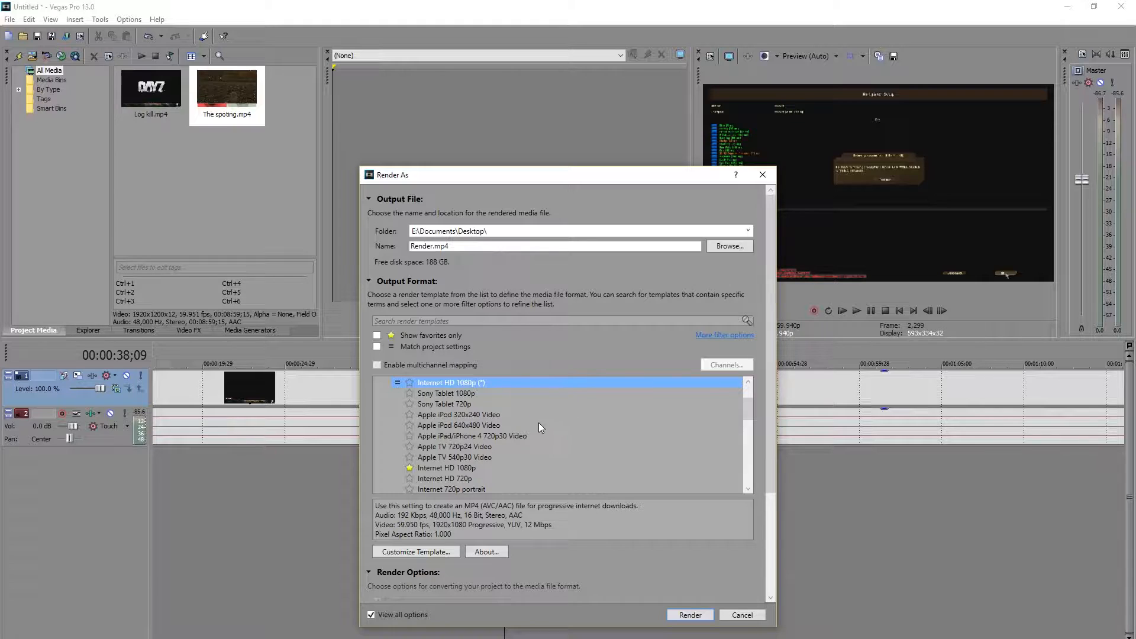
Customize the Internet HD 1080p render template with a frame rate of 59.940.
click(439, 469)
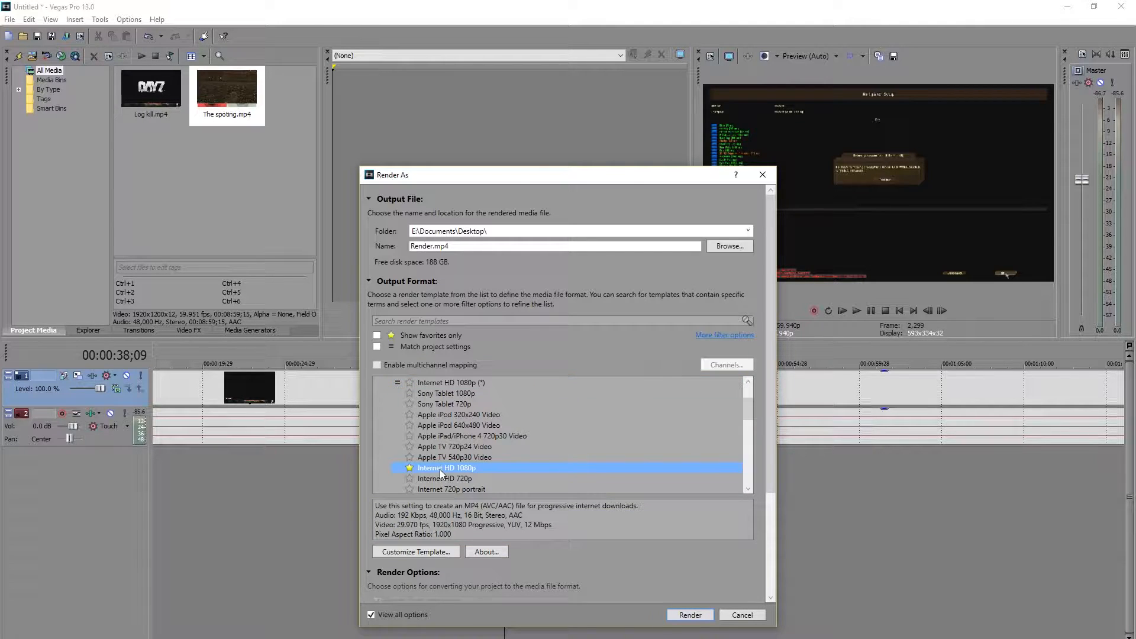
click(437, 551)
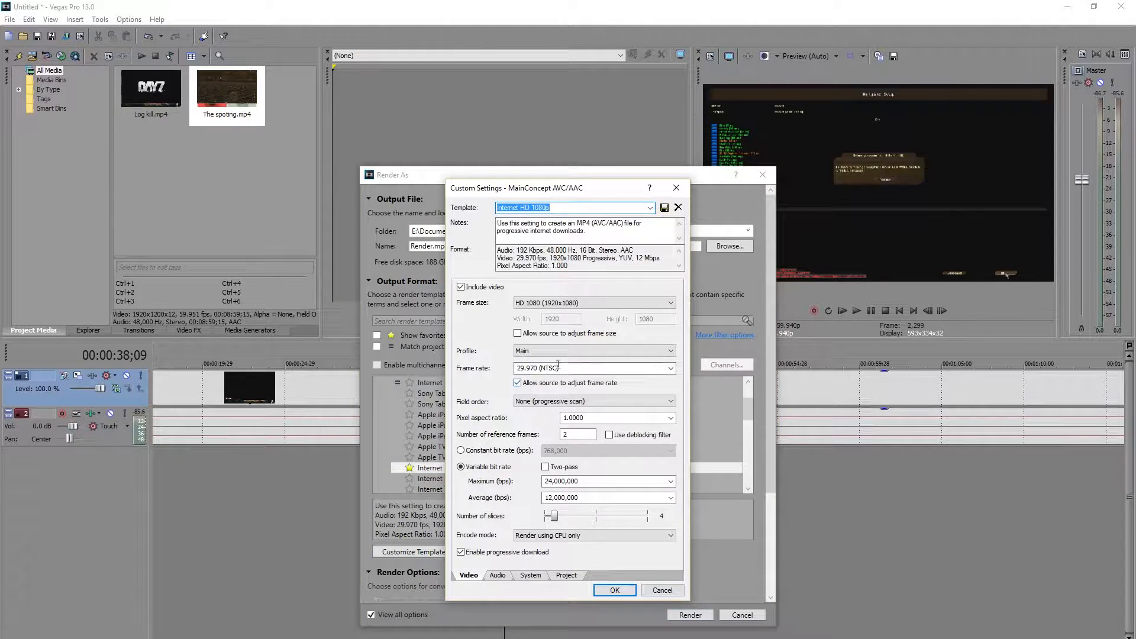
drag(601, 367, 448, 357)
text(59.94)
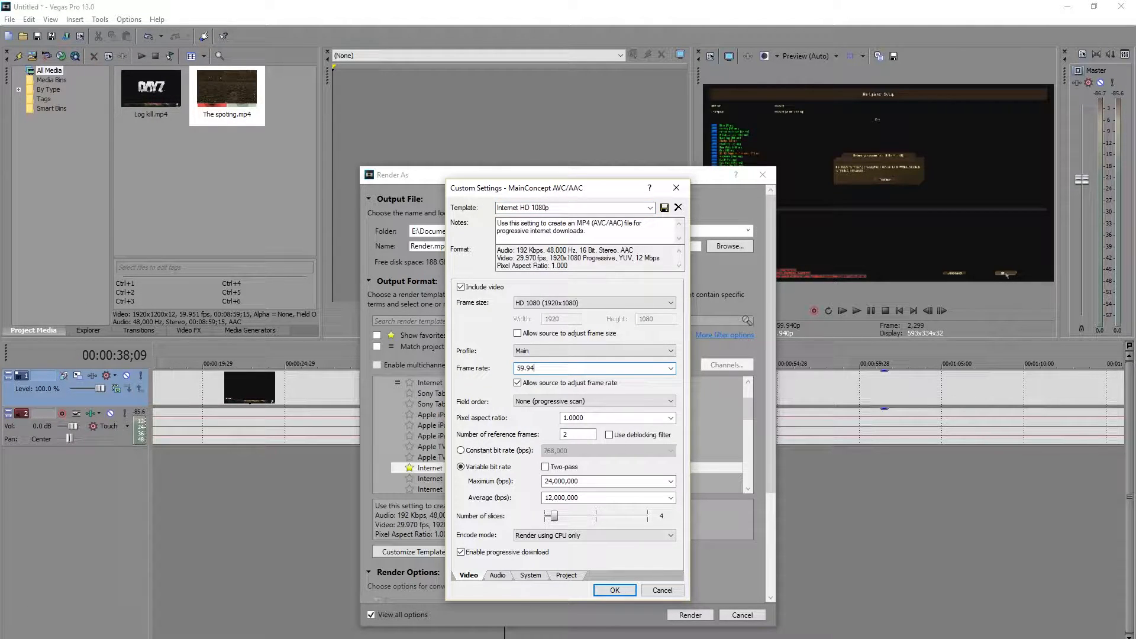
text(0)
click(579, 434)
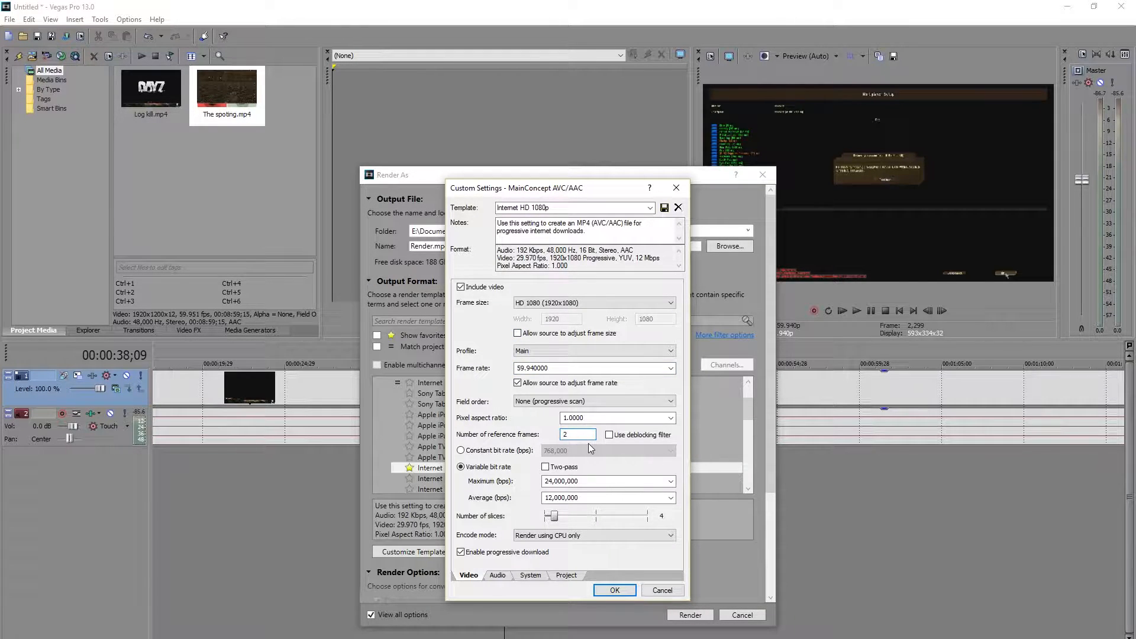
Set the variable bit rate to 50,000,000 maximum and 28,000,000 average, with CUDA encoding if available and progressive download disabled.
drag(545, 481, 629, 483)
click(670, 481)
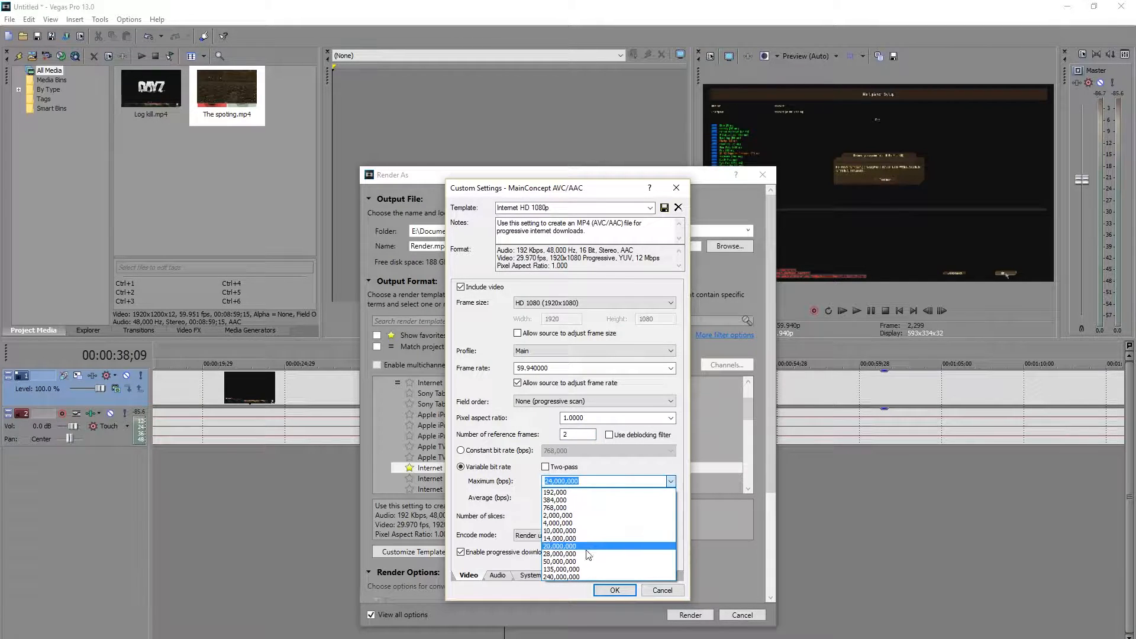
click(583, 561)
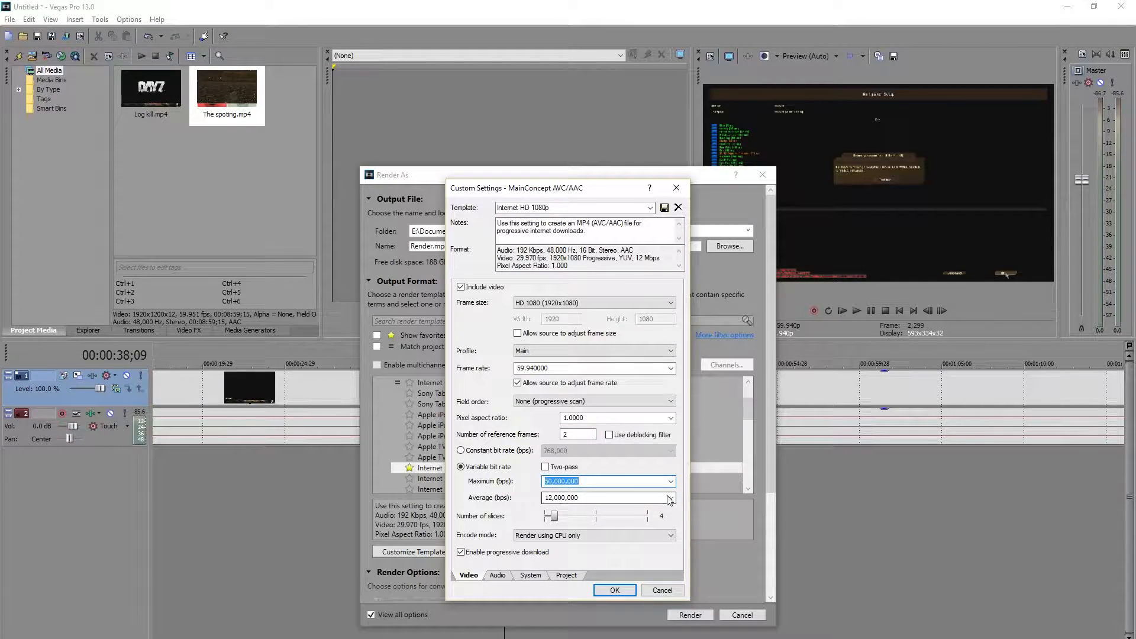
click(670, 497)
click(596, 570)
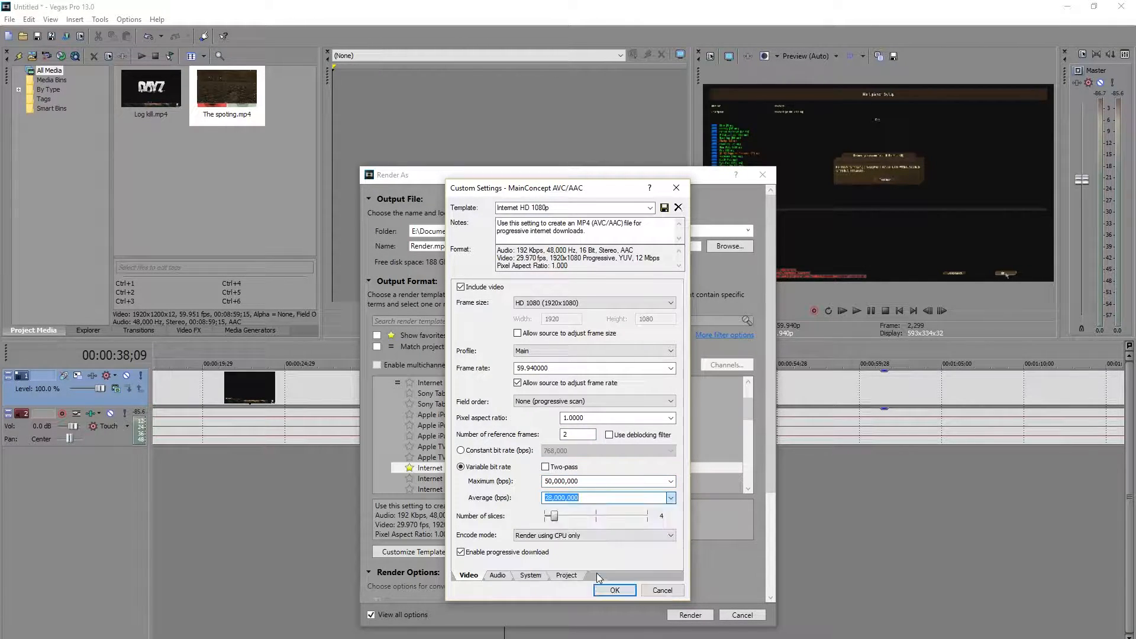
click(559, 536)
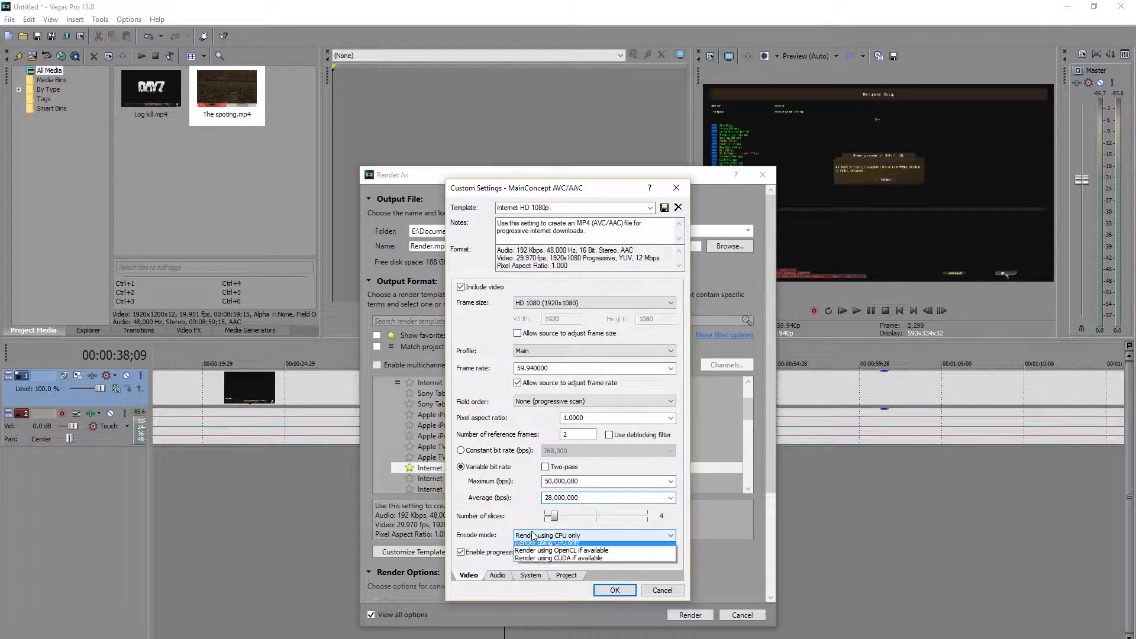
click(561, 562)
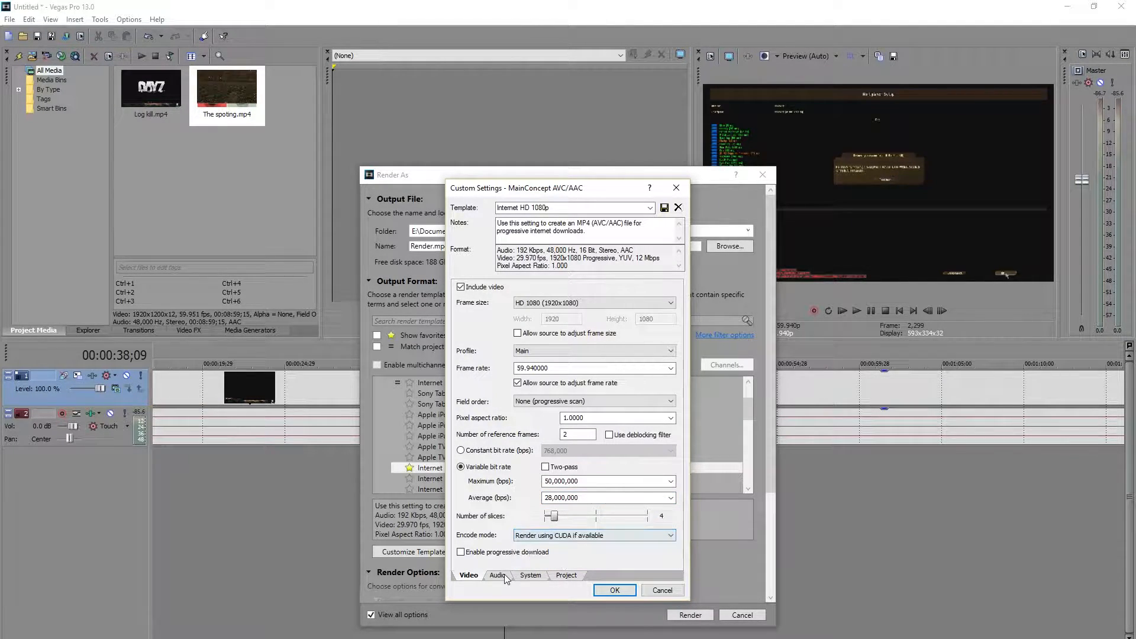
Set the template's audio bit rate to 256,000 bps and its video rendering quality to Best.
click(502, 575)
click(567, 323)
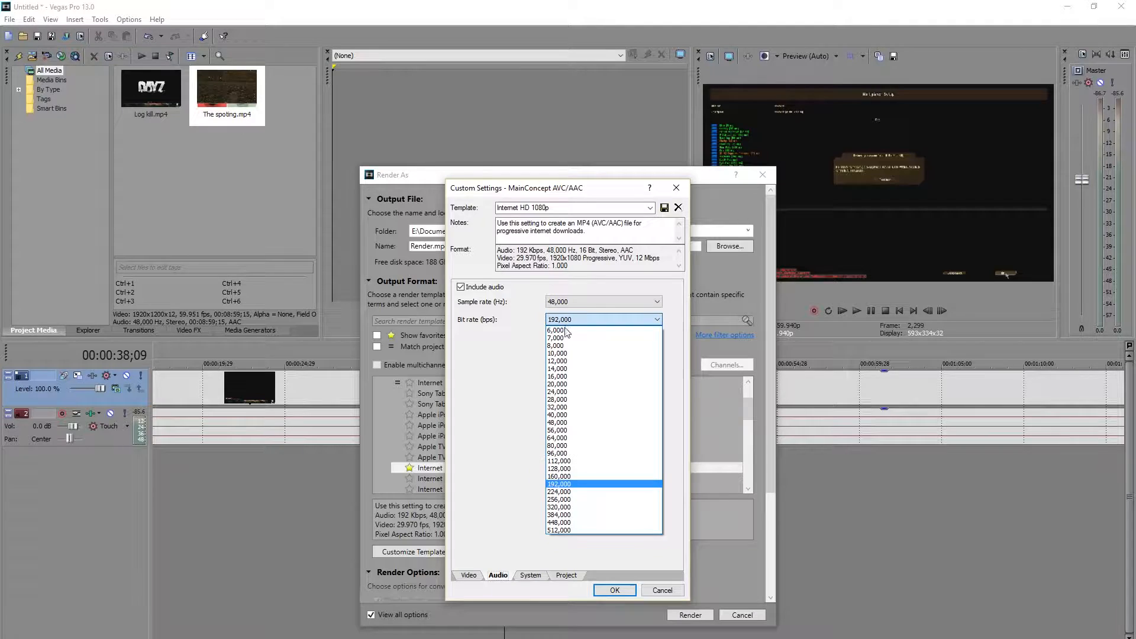
click(585, 508)
click(566, 575)
click(585, 293)
click(578, 332)
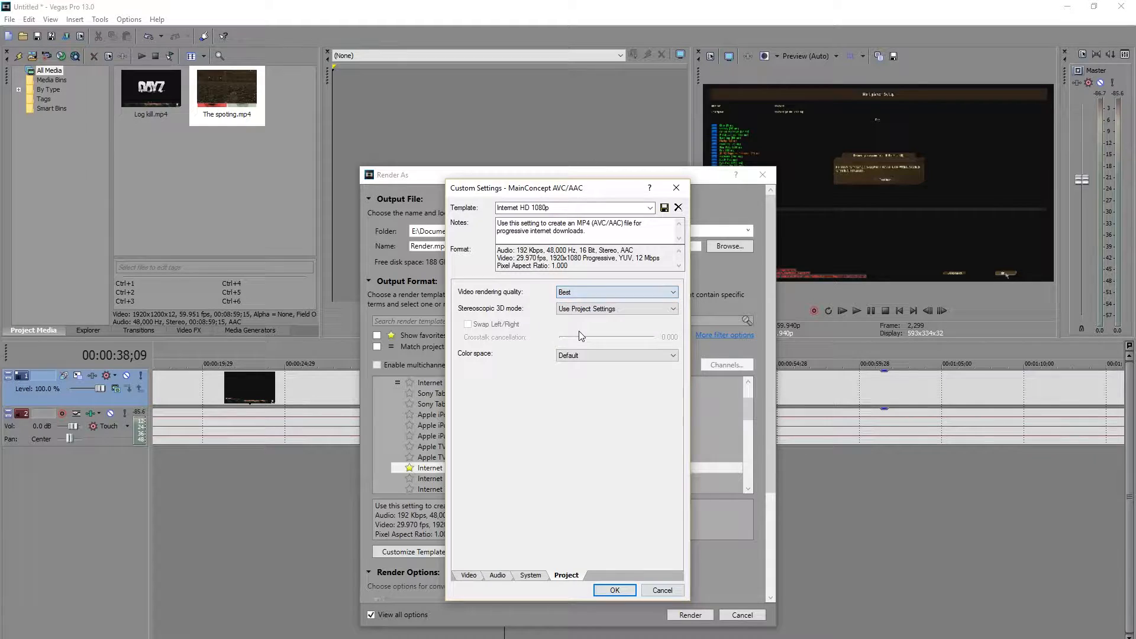
Save the custom render settings as a template named Pre-Tube render with the note Before Handbrake.
click(477, 576)
drag(566, 208, 494, 209)
text(Pre-Tube render)
drag(586, 232, 496, 222)
text(Before Handbrake)
click(664, 208)
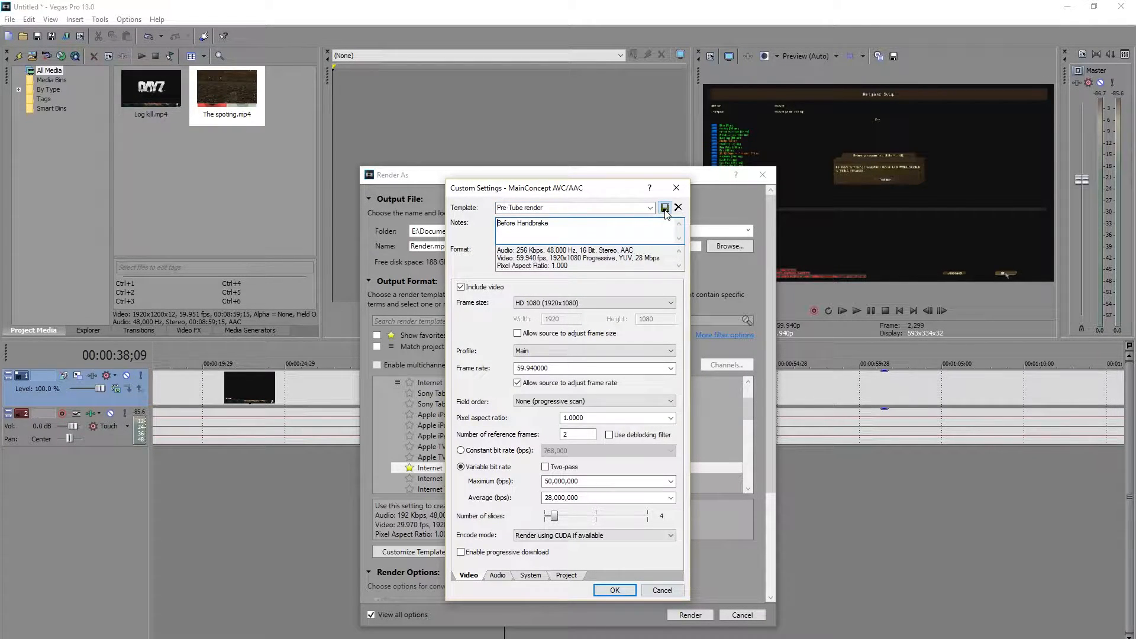
Apply the saved Pre-Tube render template with source frame rate adjustment disabled, and mark it as a favorite in the render list.
click(650, 209)
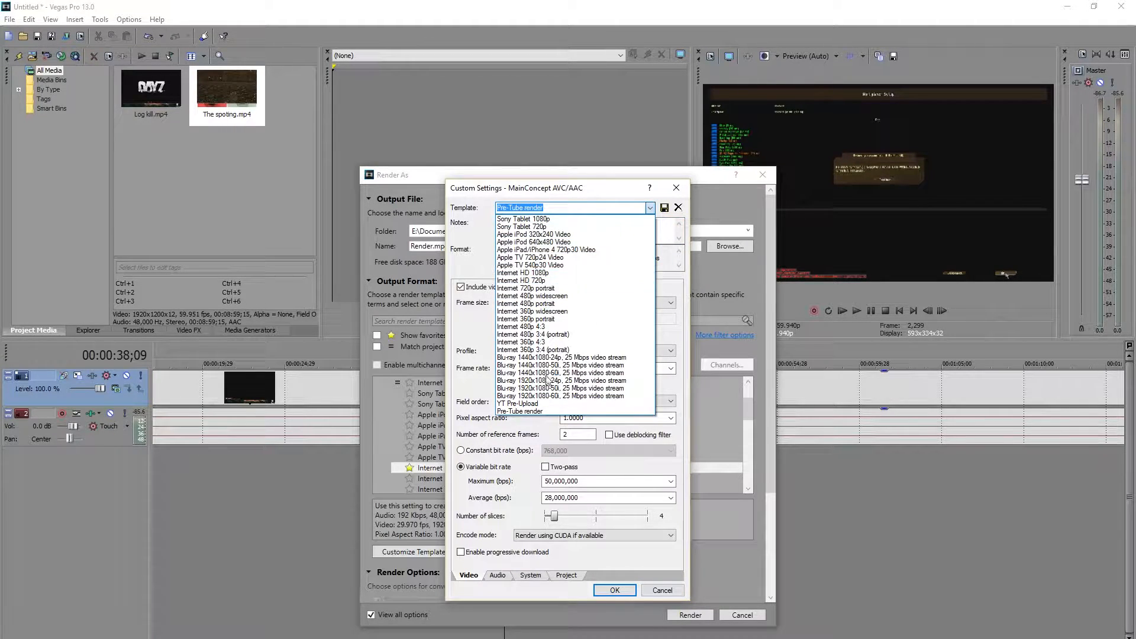
click(531, 411)
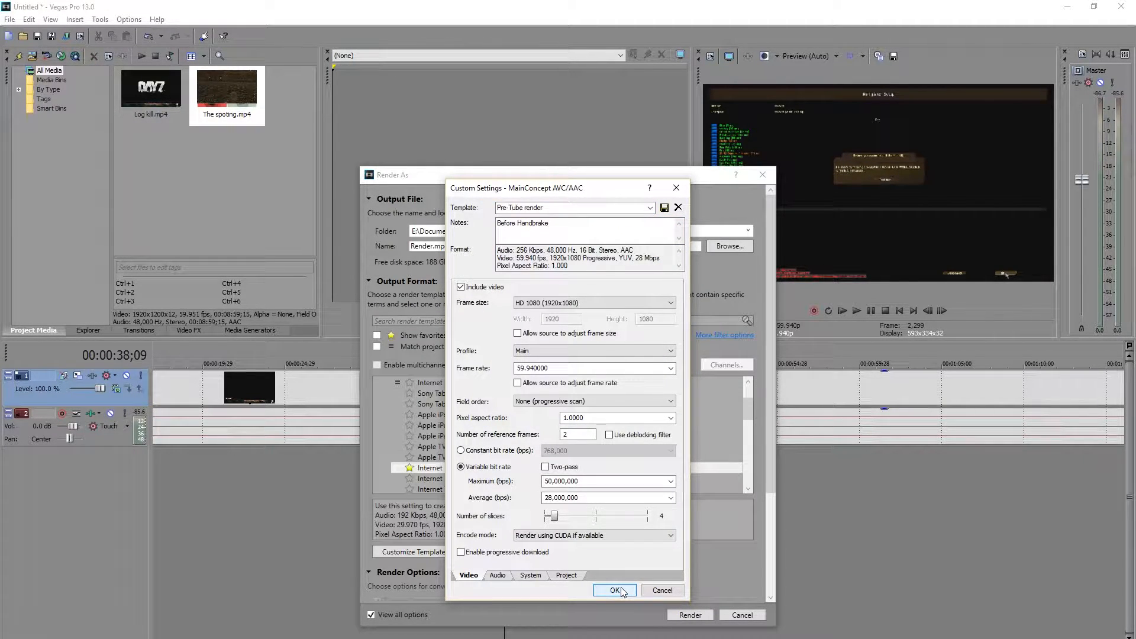
click(616, 590)
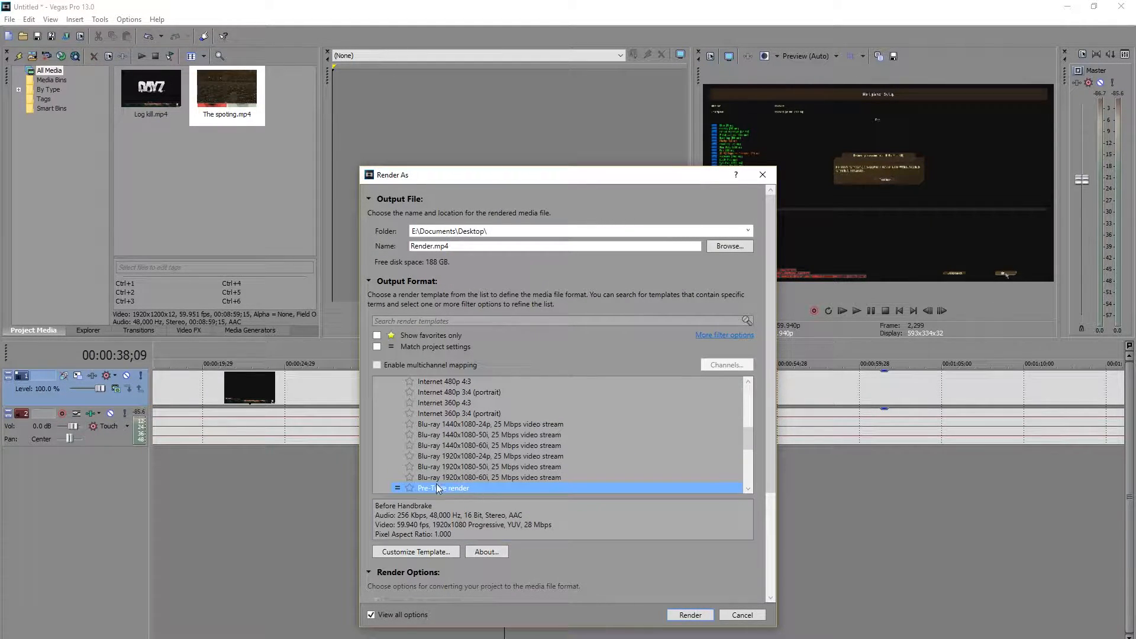
click(409, 489)
click(376, 336)
click(377, 335)
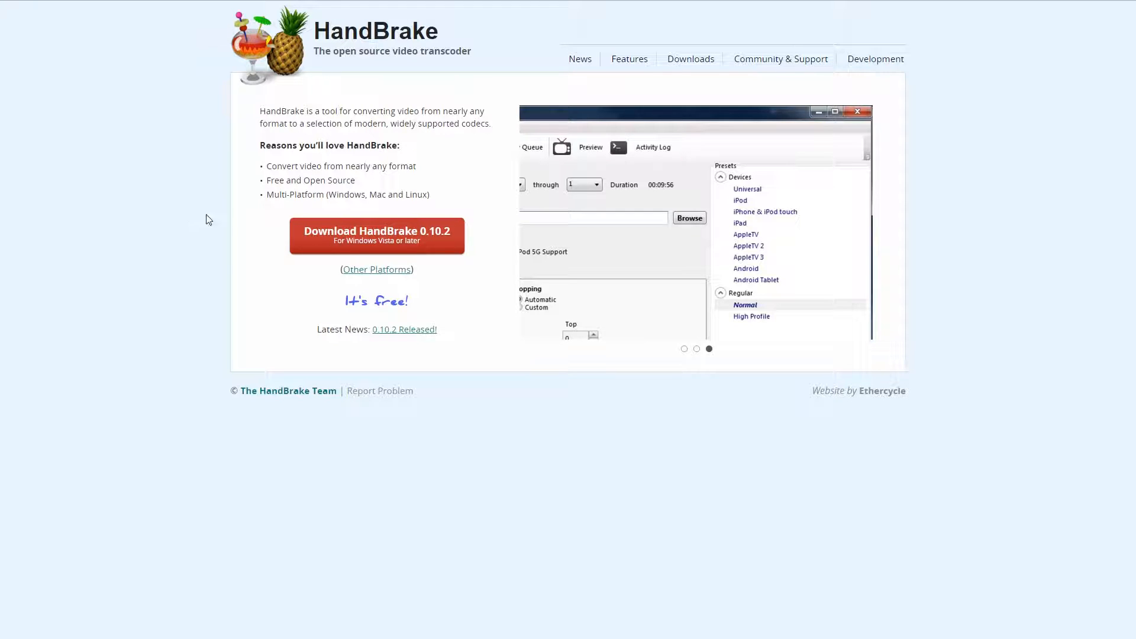
View the other platform downloads on the HandBrake website, and load what.mp4 as the source video in HandBrake.
click(378, 274)
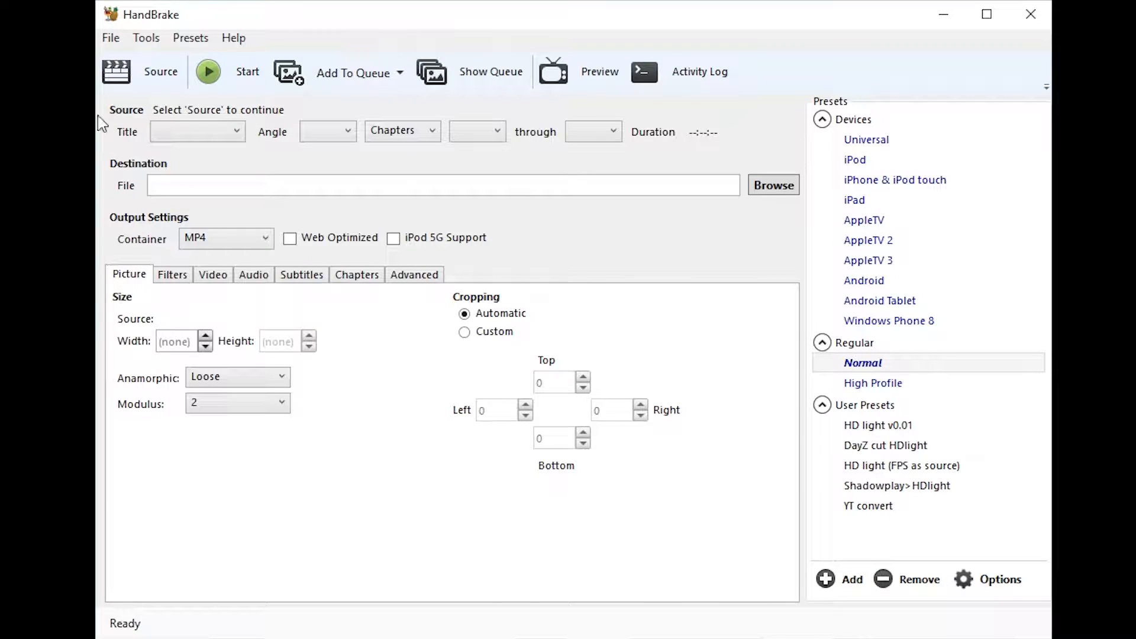
click(143, 72)
click(179, 250)
click(336, 407)
click(877, 583)
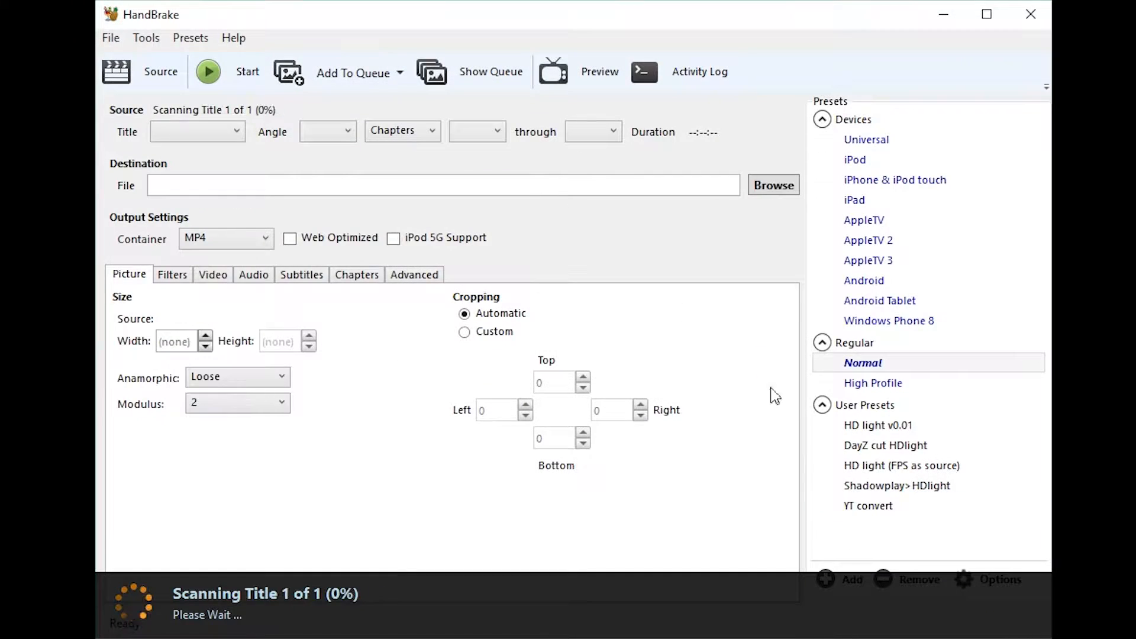
Start encoding the loaded video to Youtube Upload.mp4 in the Recording Folder using the YT convert preset.
click(773, 185)
click(371, 506)
text(Youtube Upload)
key(Return)
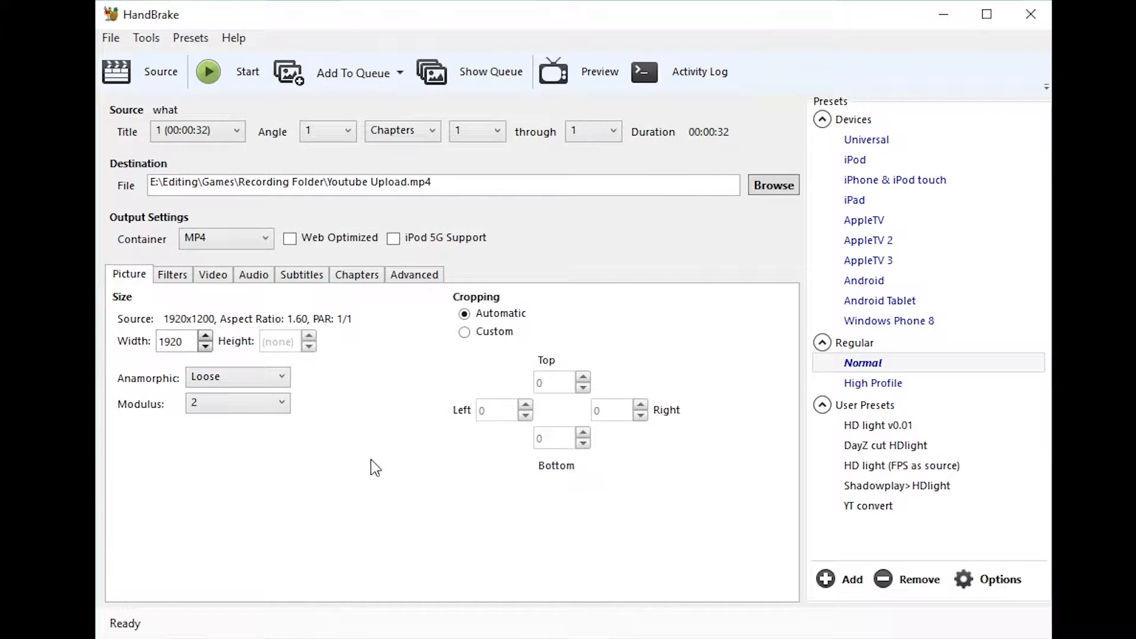
click(870, 512)
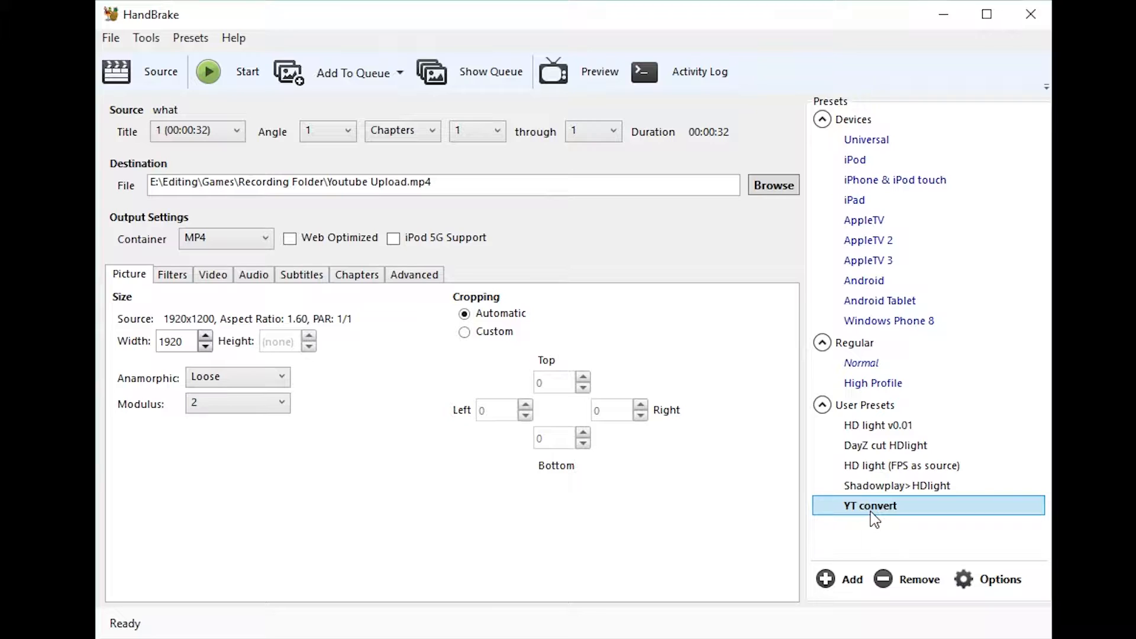
click(216, 71)
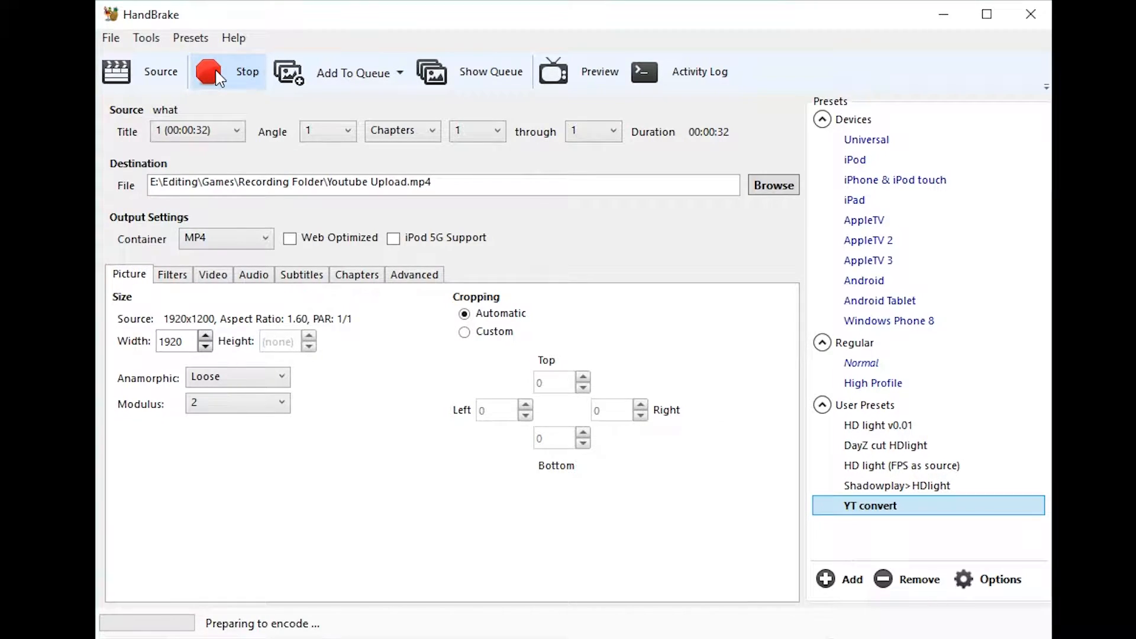
Load Share BS.mp4 from the Recording Folder as a second source, add it to the queue, and show the queue.
click(148, 71)
click(202, 250)
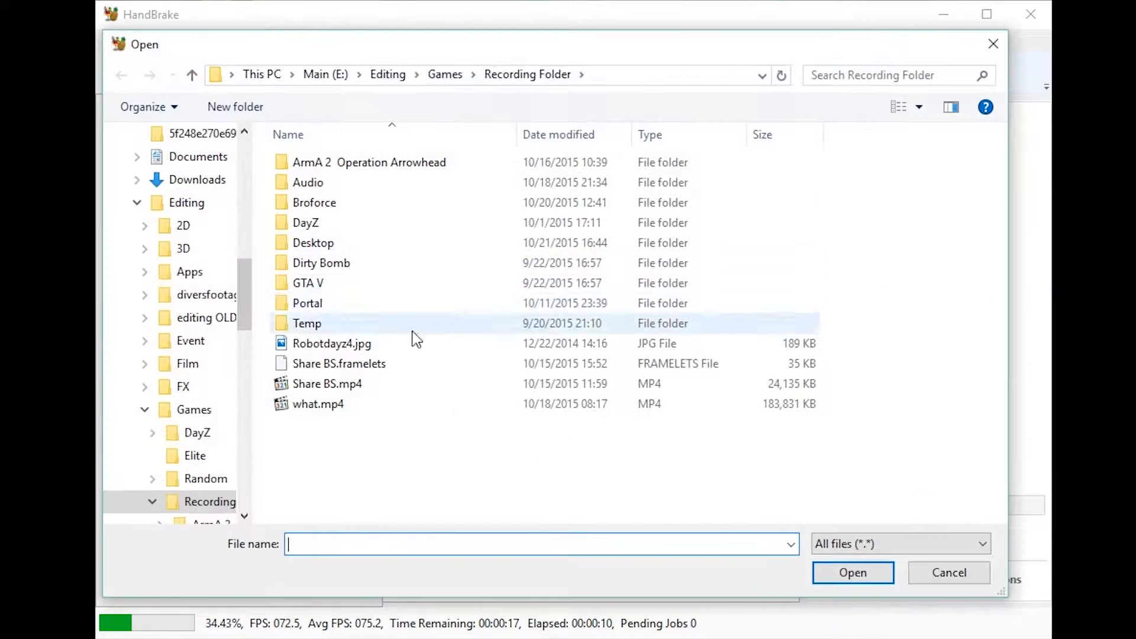
double_click(327, 383)
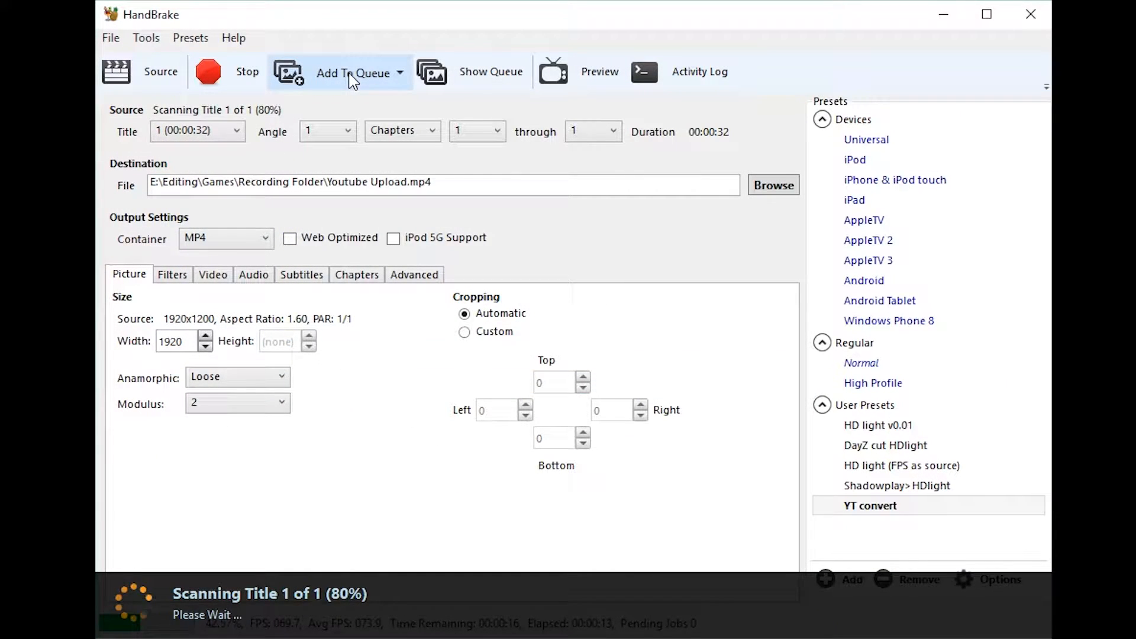
click(353, 80)
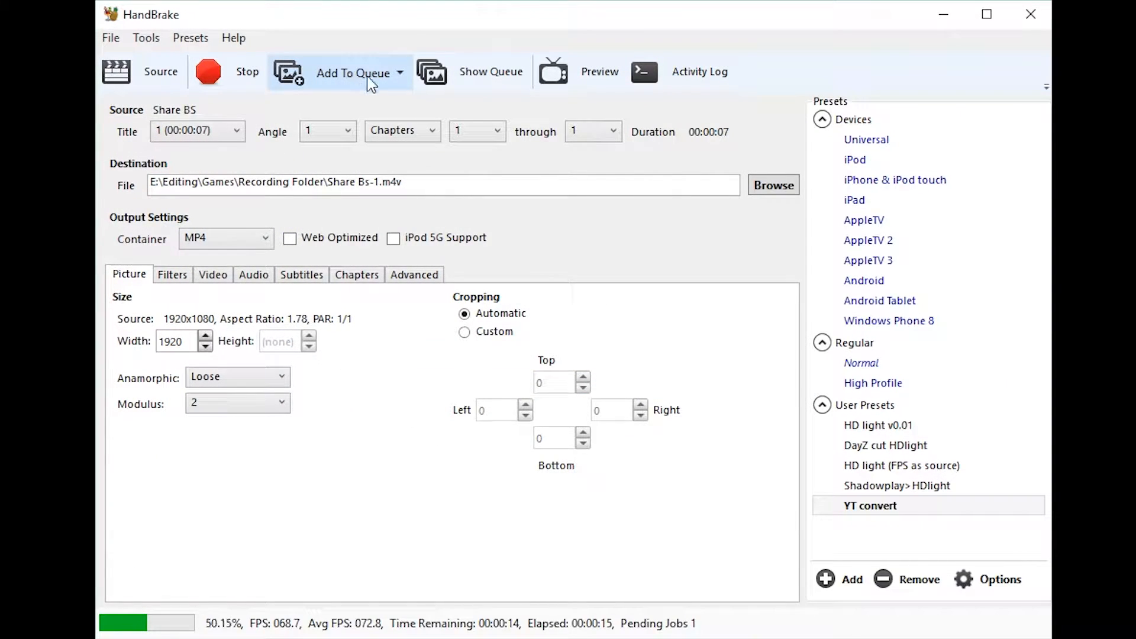
click(471, 76)
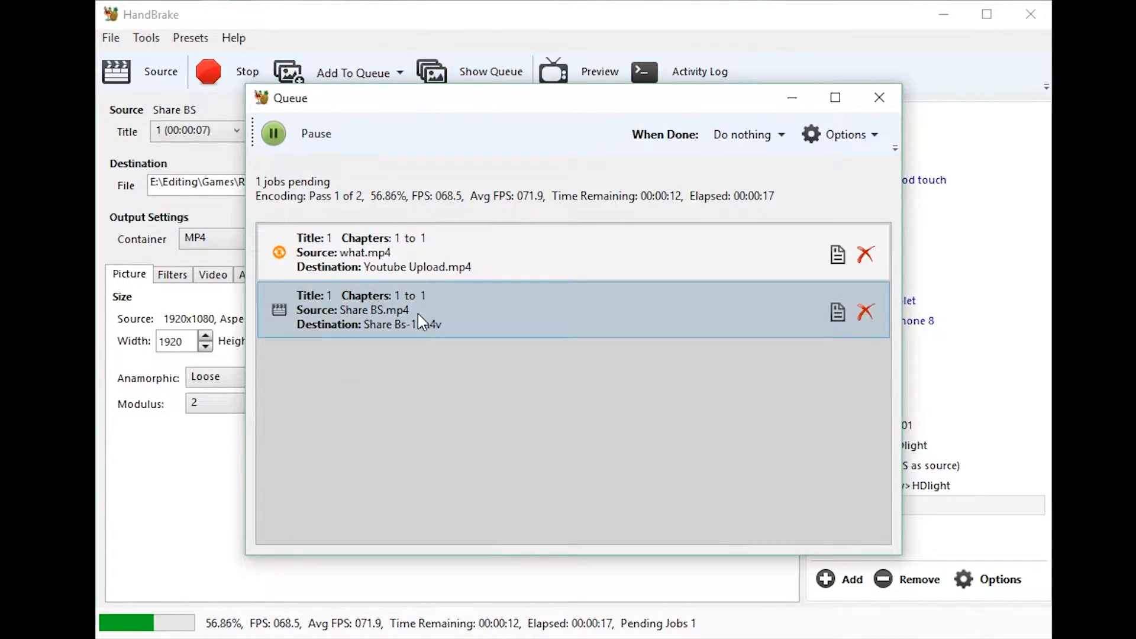